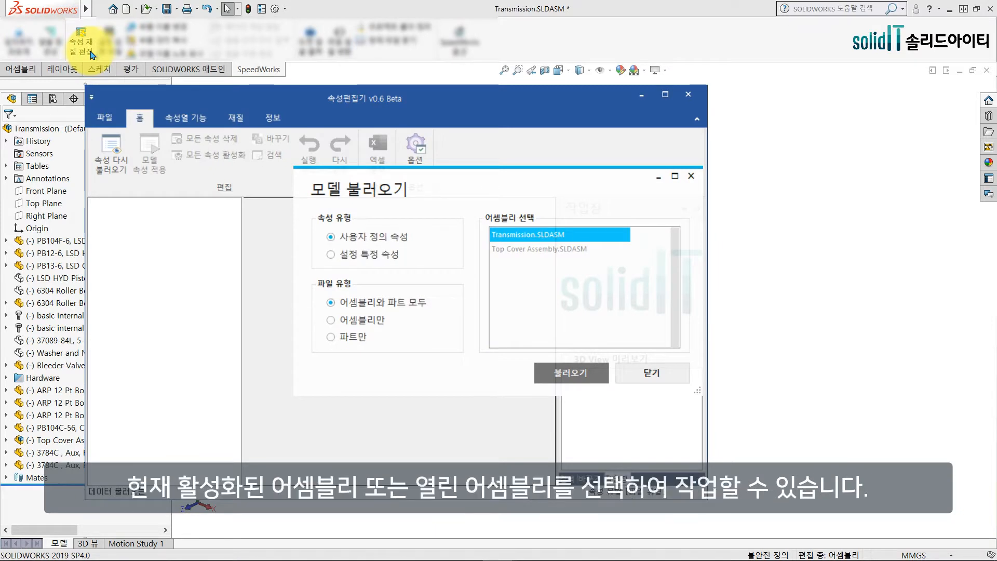
# Load the custom properties of Transmission.SLDASM's assemblies and parts, and browse its parts down to the 37089-84L, 5-spd pushrod
pyautogui.click(552, 371)
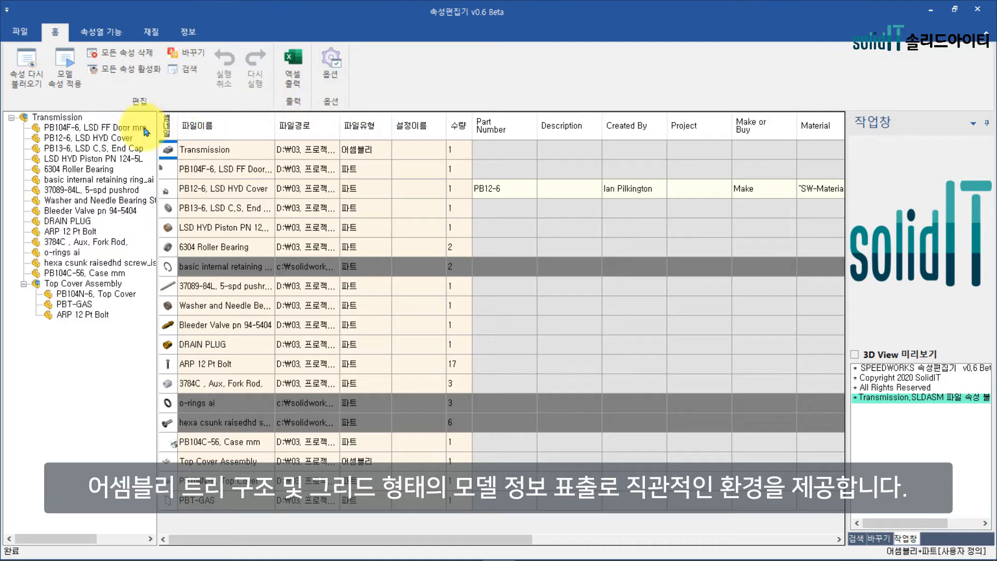
pyautogui.click(62, 138)
pyautogui.click(60, 150)
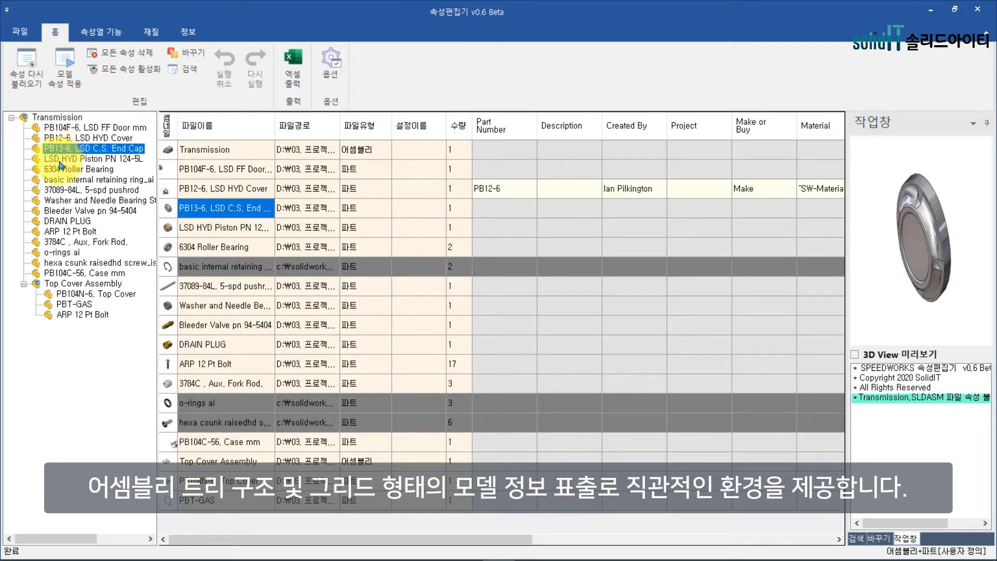
pyautogui.click(60, 159)
pyautogui.click(69, 180)
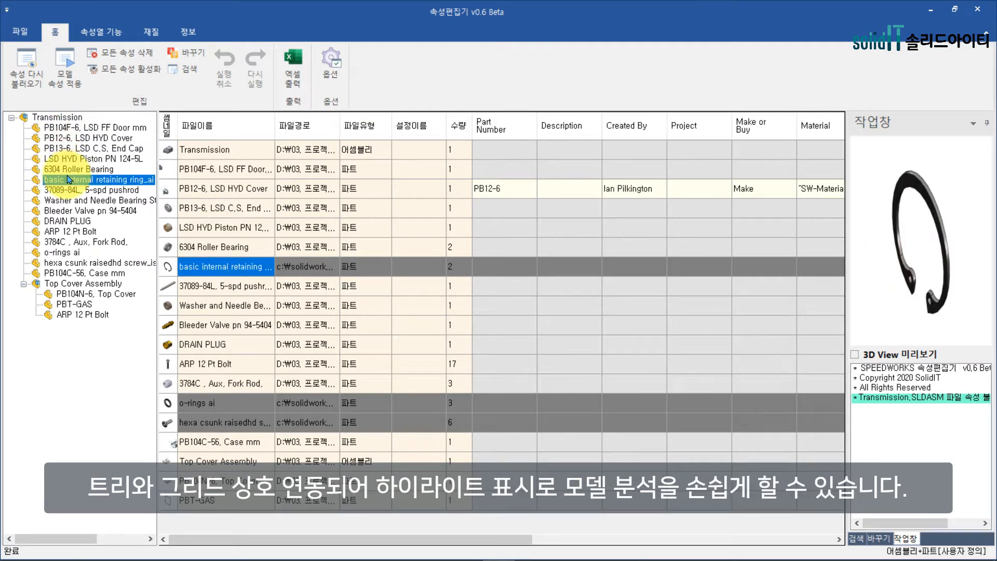
pyautogui.click(115, 191)
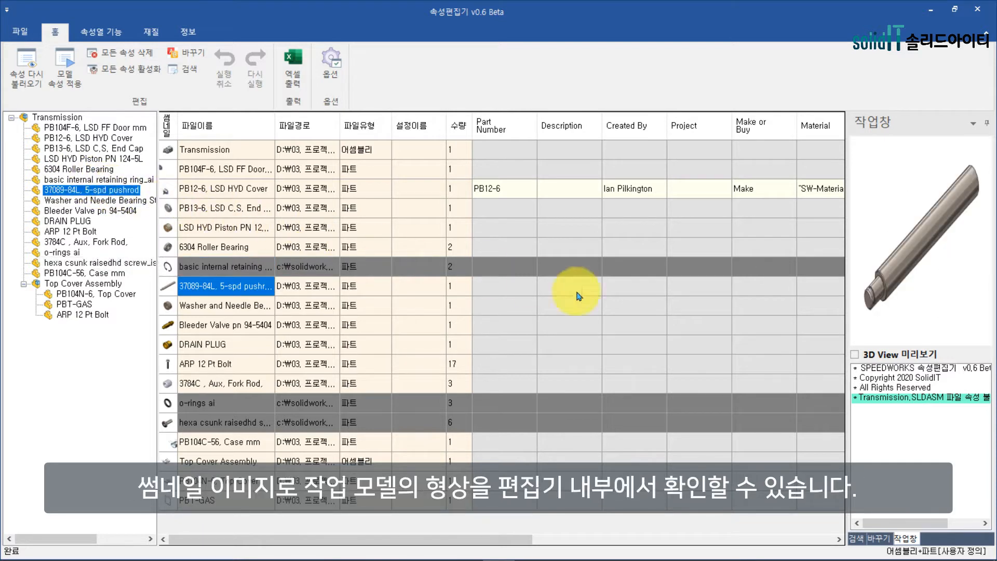
# Turn on the 3D View preview for the pushrod, widen the preview pane and rotate the model
pyautogui.click(855, 355)
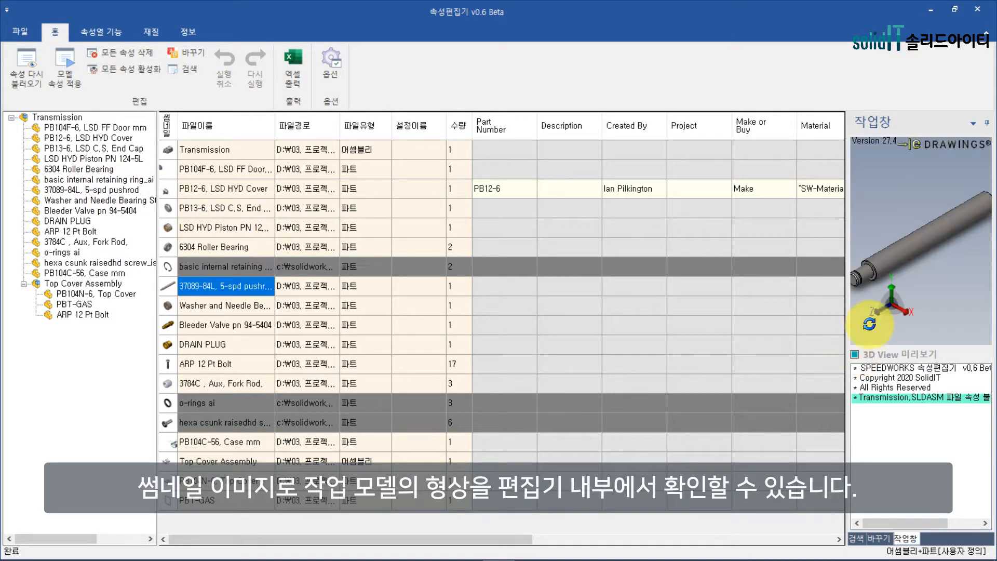
pyautogui.moveTo(945, 288); pyautogui.dragTo(705, 292)
pyautogui.moveTo(831, 286); pyautogui.dragTo(793, 185)
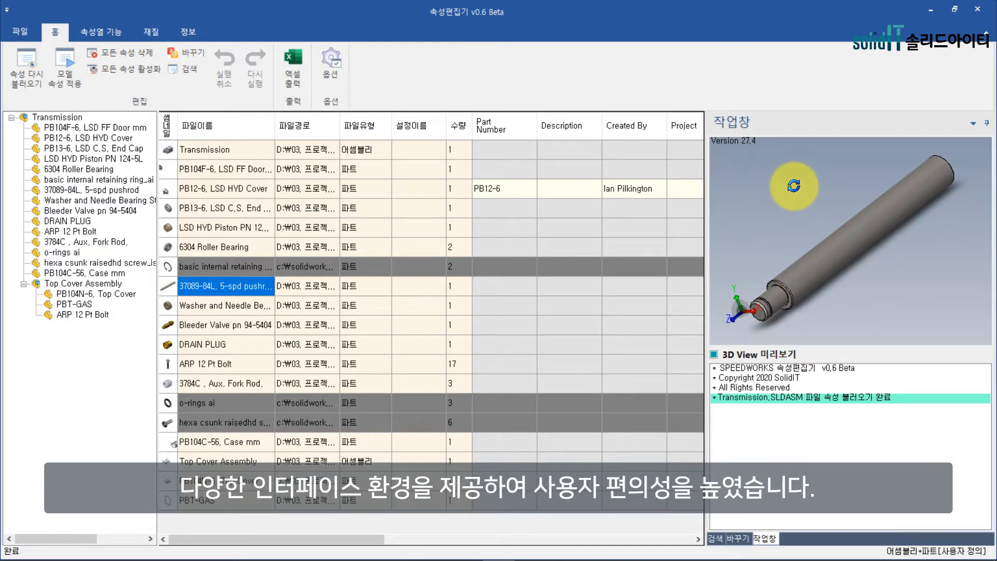
# Float and resize the 작업창 pane, dock it again beside the grid and narrow it
pyautogui.doubleClick(791, 123)
pyautogui.moveTo(764, 446); pyautogui.dragTo(904, 504)
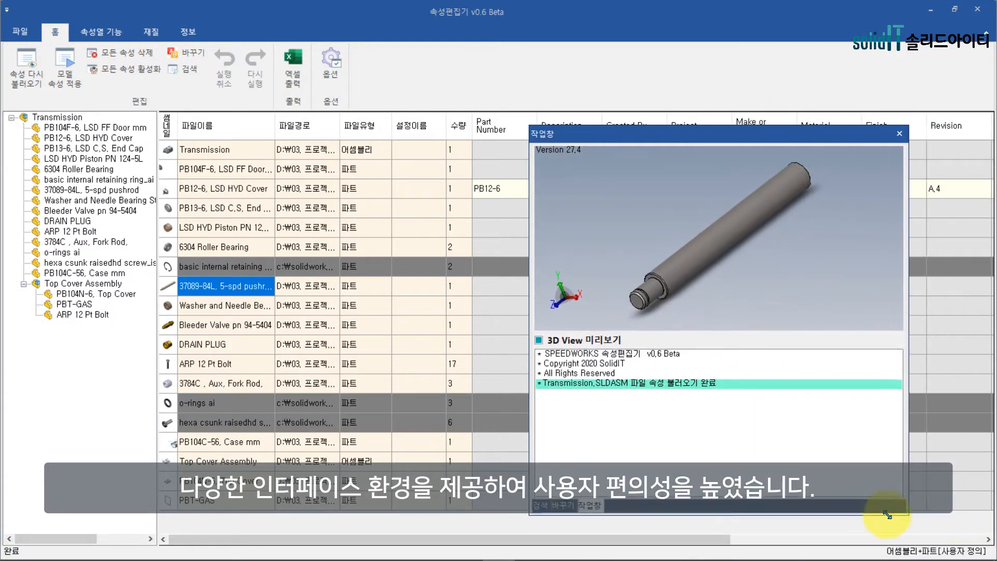
pyautogui.moveTo(586, 137); pyautogui.dragTo(973, 328)
pyautogui.moveTo(644, 278); pyautogui.dragTo(779, 312)
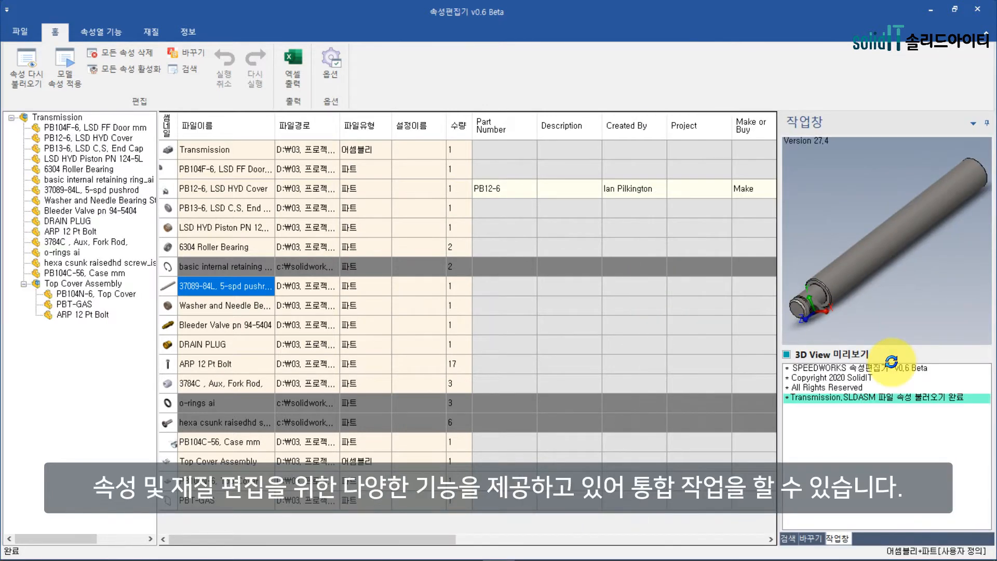
pyautogui.click(86, 33)
pyautogui.click(151, 32)
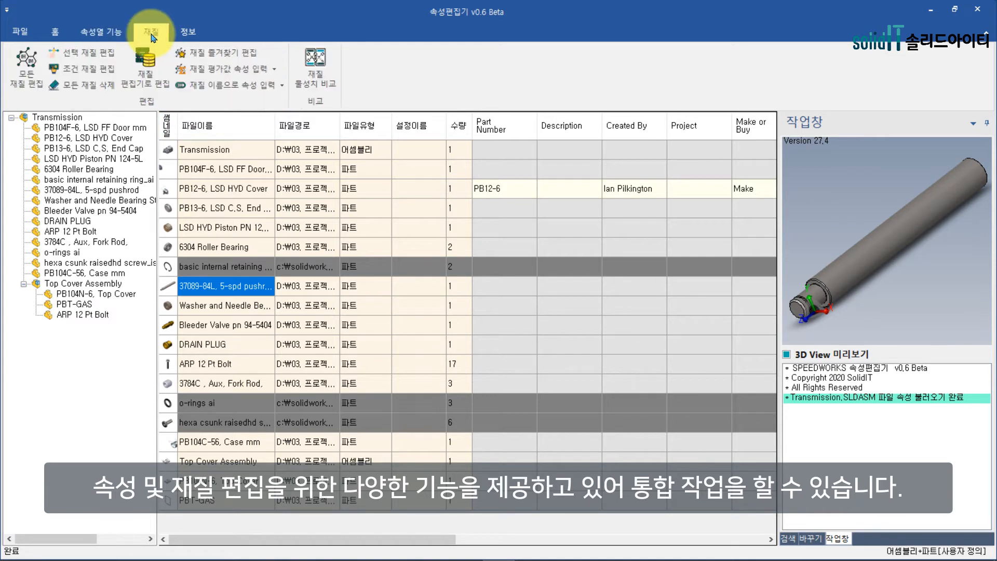
pyautogui.click(55, 33)
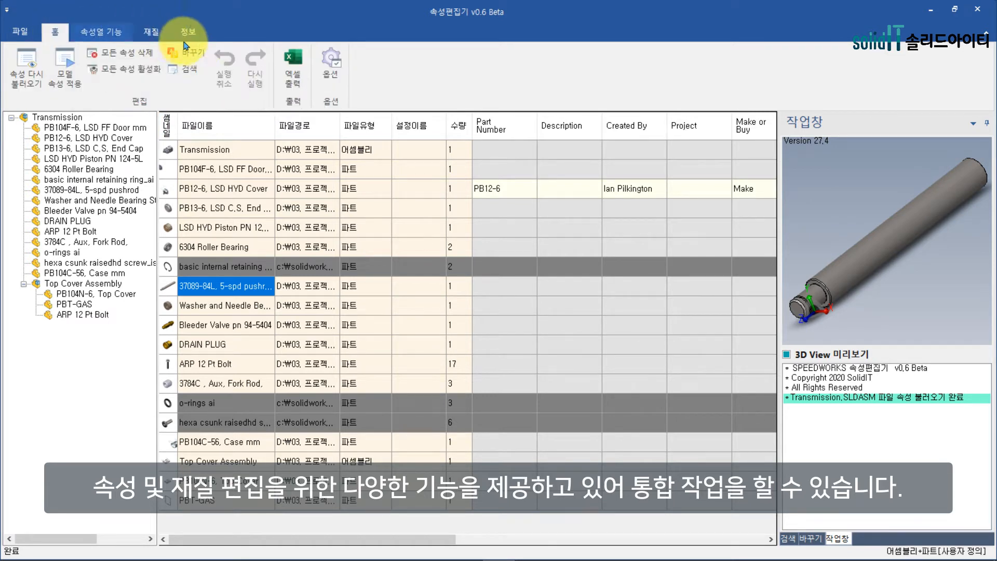
# Try the DARK GRAY and GRAY styles in the property editor options, and return the style to BLUE
pyautogui.click(332, 73)
pyautogui.click(661, 176)
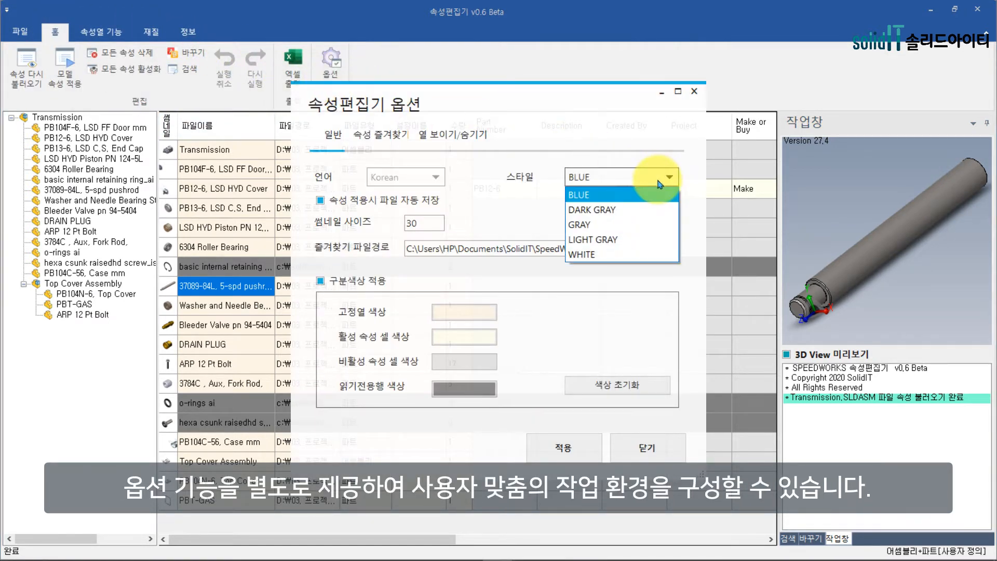
pyautogui.click(630, 214)
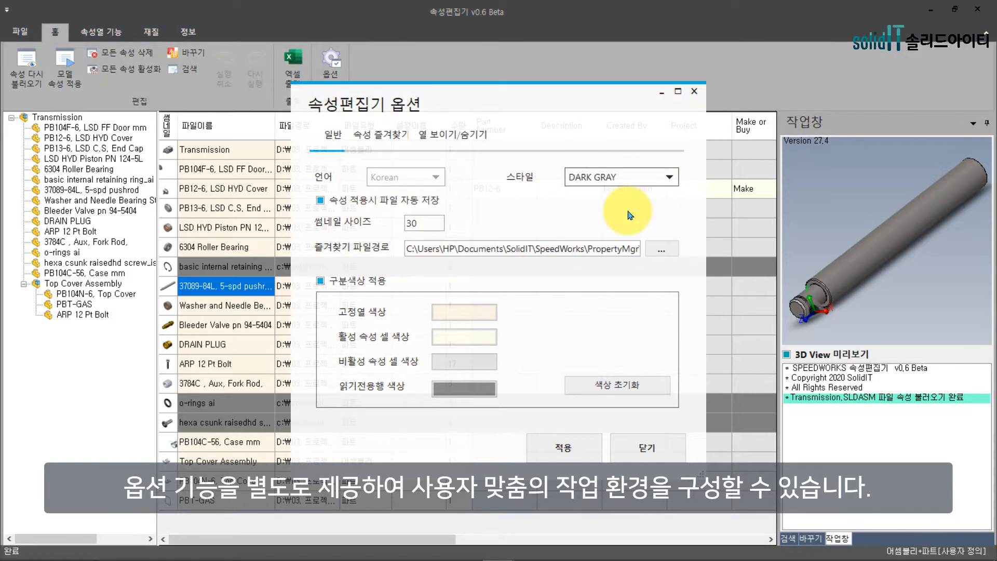
pyautogui.click(620, 176)
pyautogui.click(584, 221)
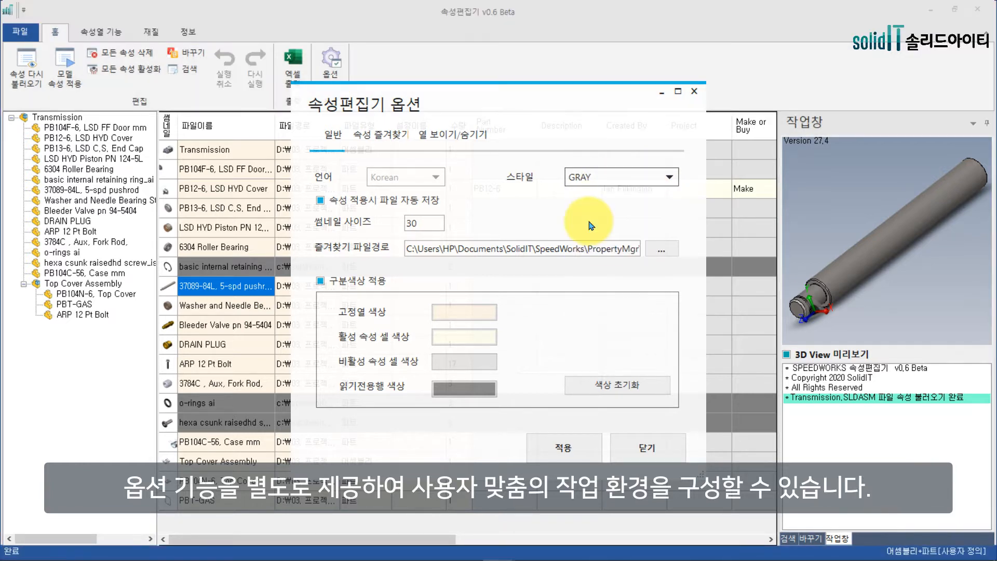
pyautogui.click(598, 177)
pyautogui.click(577, 192)
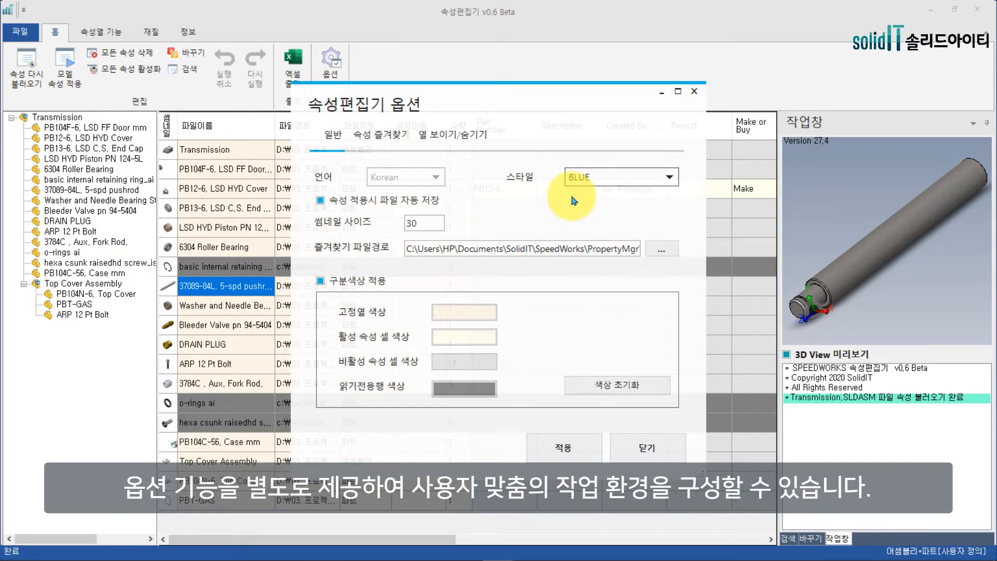
# Check the available interface languages and close the options without applying any change
pyautogui.click(435, 178)
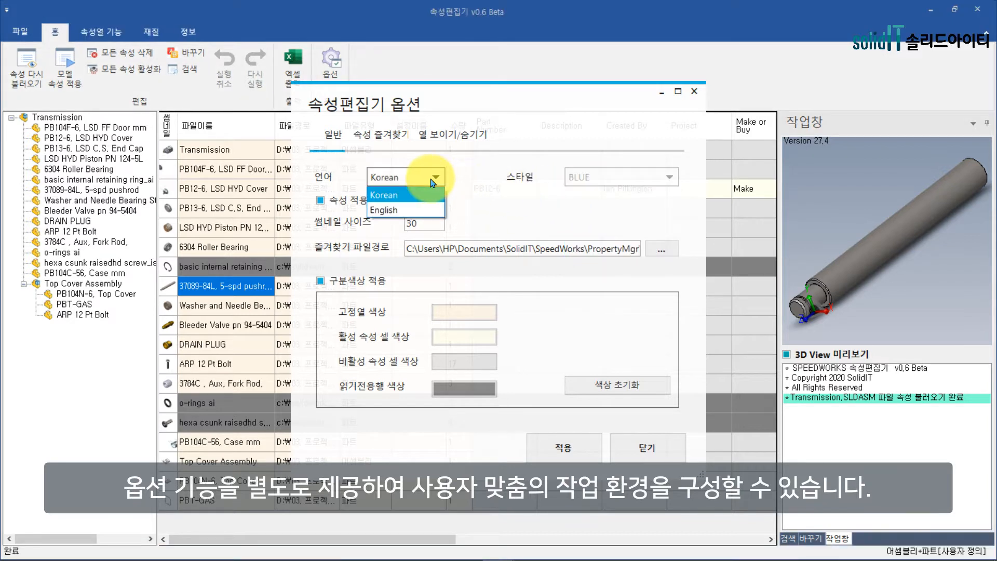
pyautogui.click(520, 200)
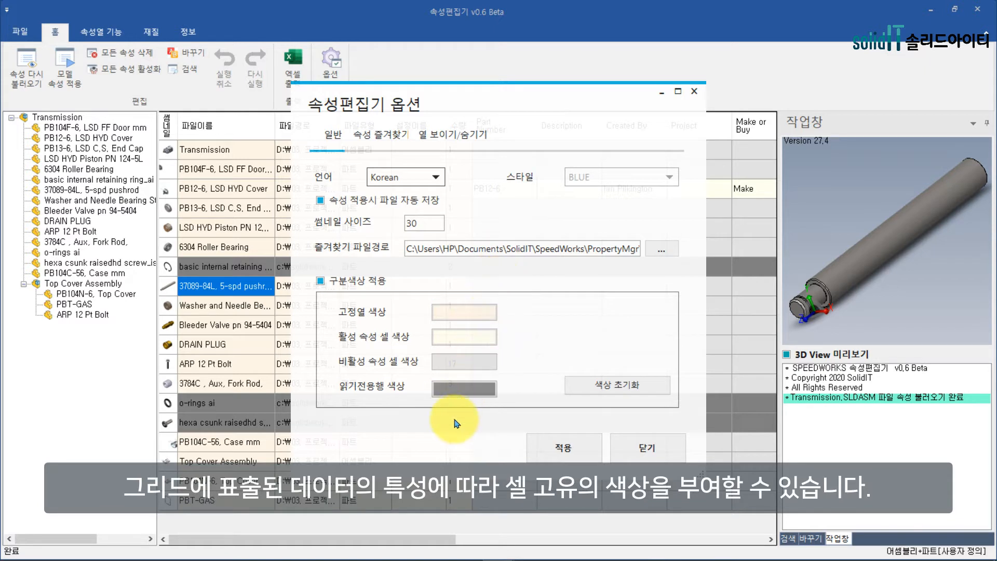
pyautogui.click(647, 448)
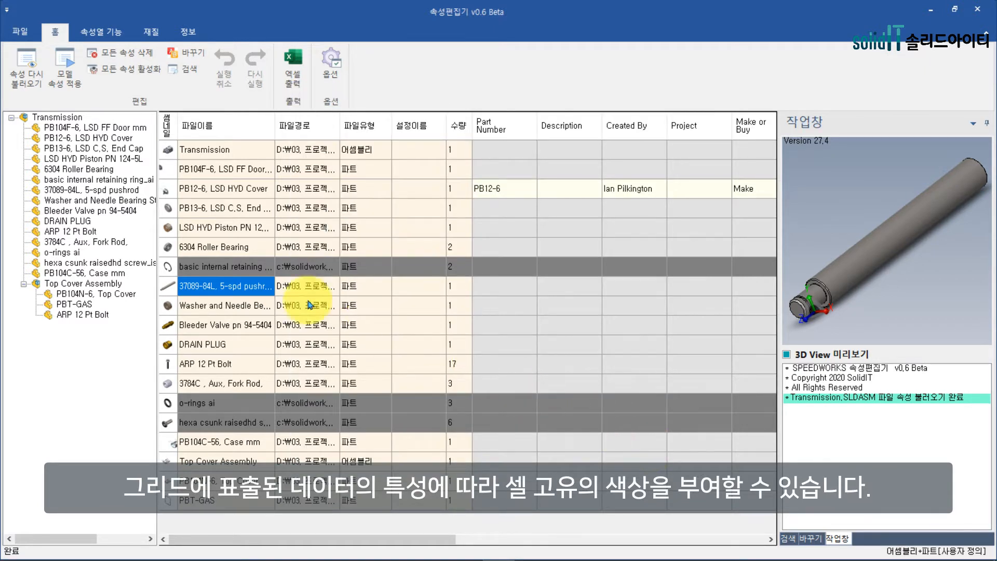
# Set the Description of the PB12-6, LSD HYD Cover part to DESC_001
pyautogui.click(558, 286)
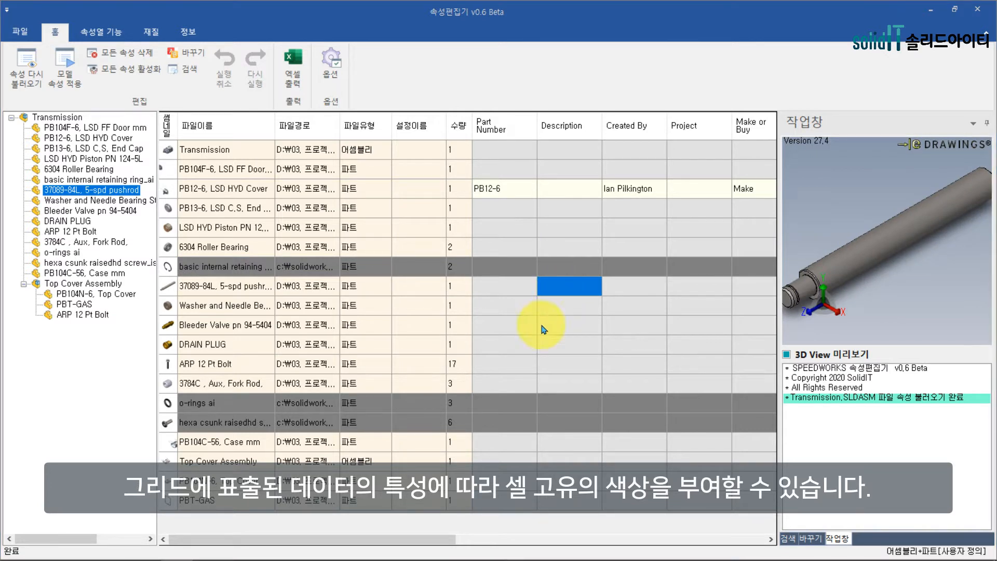
pyautogui.moveTo(437, 538); pyautogui.dragTo(500, 544)
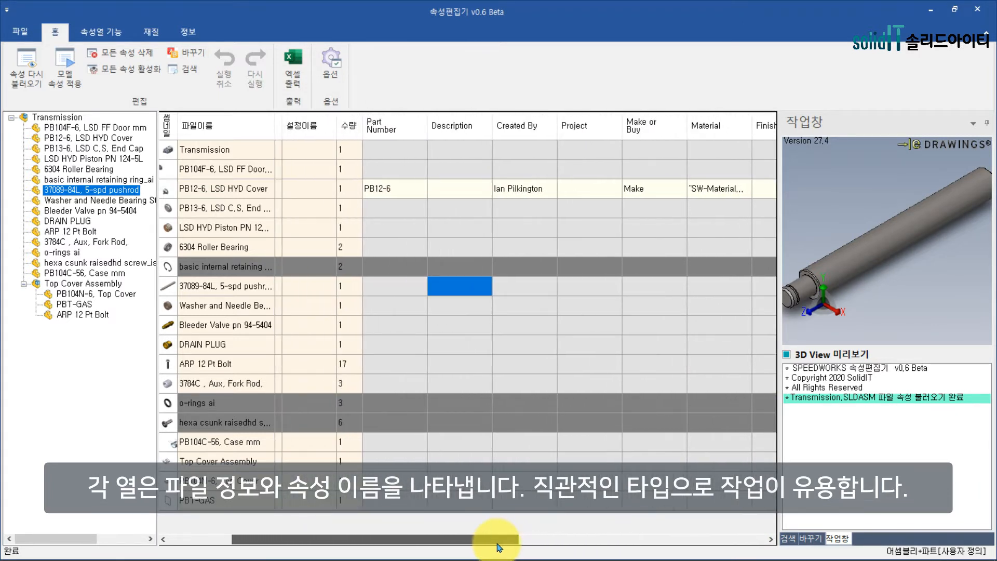
pyautogui.click(460, 194)
pyautogui.write('DESC_001')
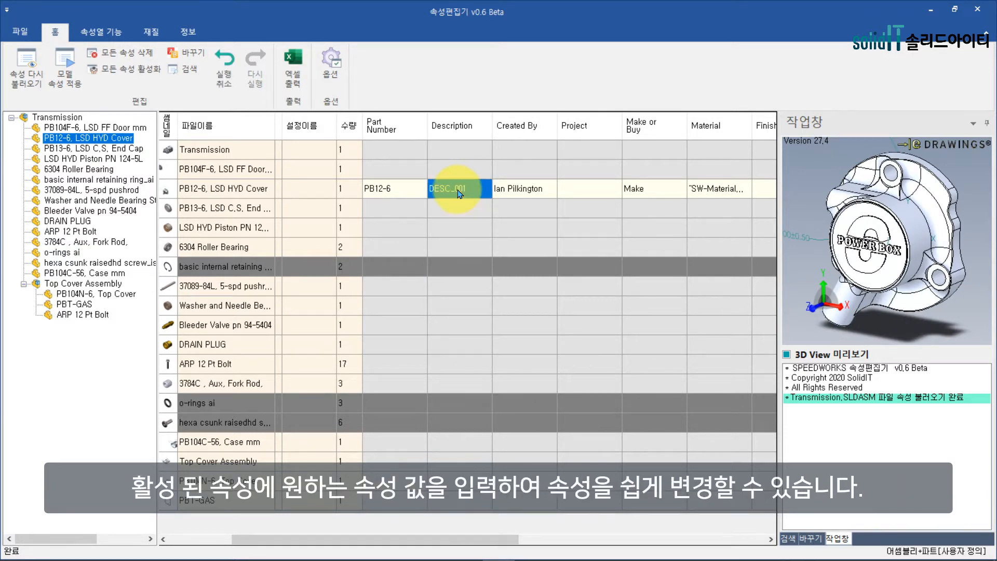
# Activate the Description property for the PB13-6 End Cap, LSD HYD Piston and 6304 Roller Bearing parts
pyautogui.moveTo(466, 210); pyautogui.dragTo(465, 249)
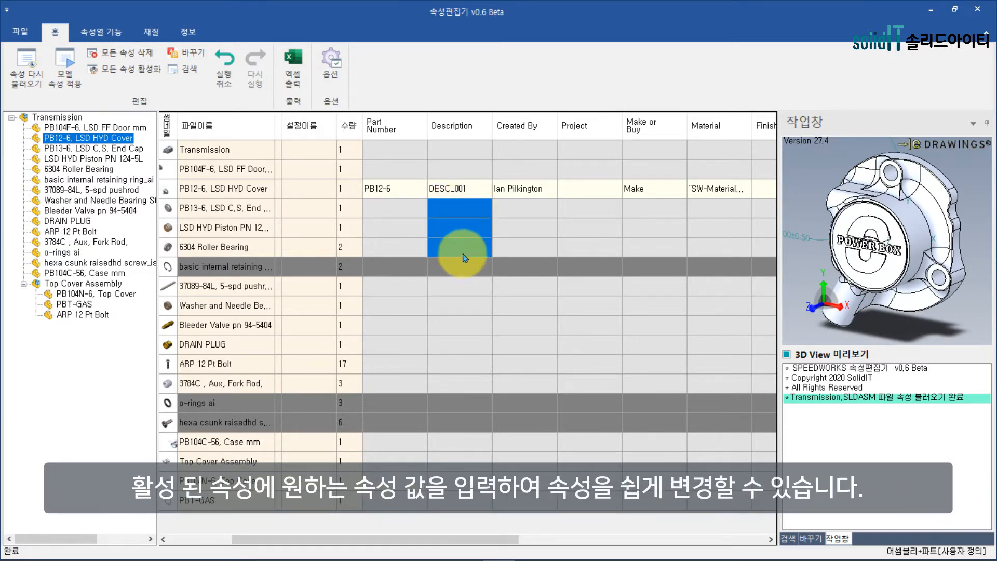
pyautogui.rightClick(465, 250)
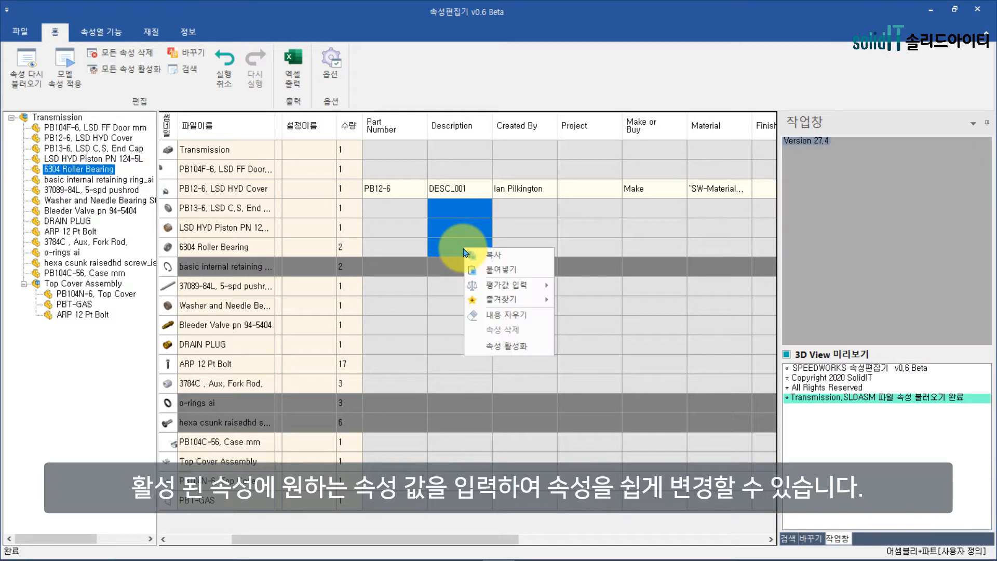
pyautogui.click(507, 347)
pyautogui.click(493, 222)
# Copy the DESC_001 description of the LSD HYD Cover to the End Cap, Piston and Roller Bearing parts
pyautogui.moveTo(460, 195); pyautogui.dragTo(457, 205)
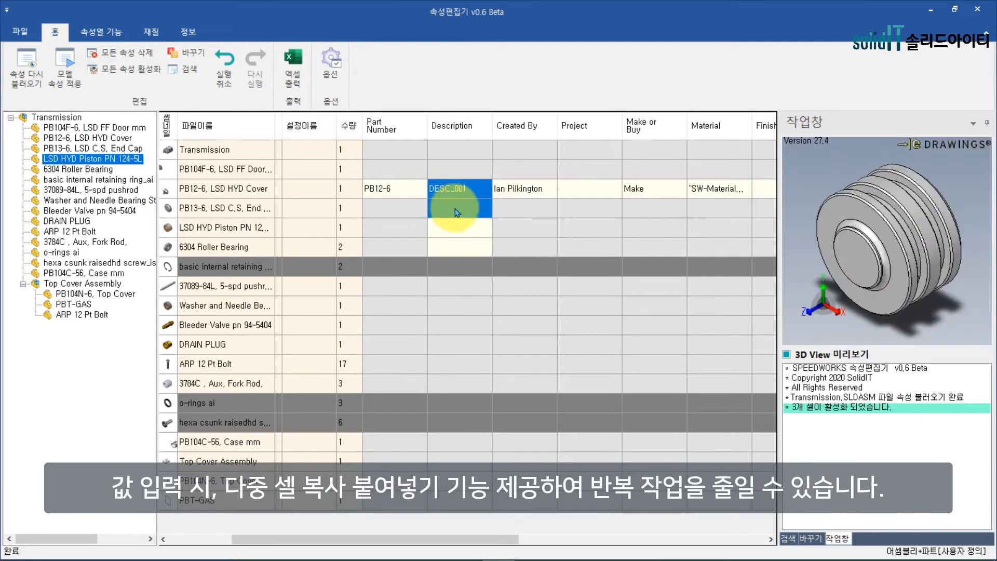
pyautogui.click(453, 227)
pyautogui.click(450, 243)
pyautogui.click(451, 188)
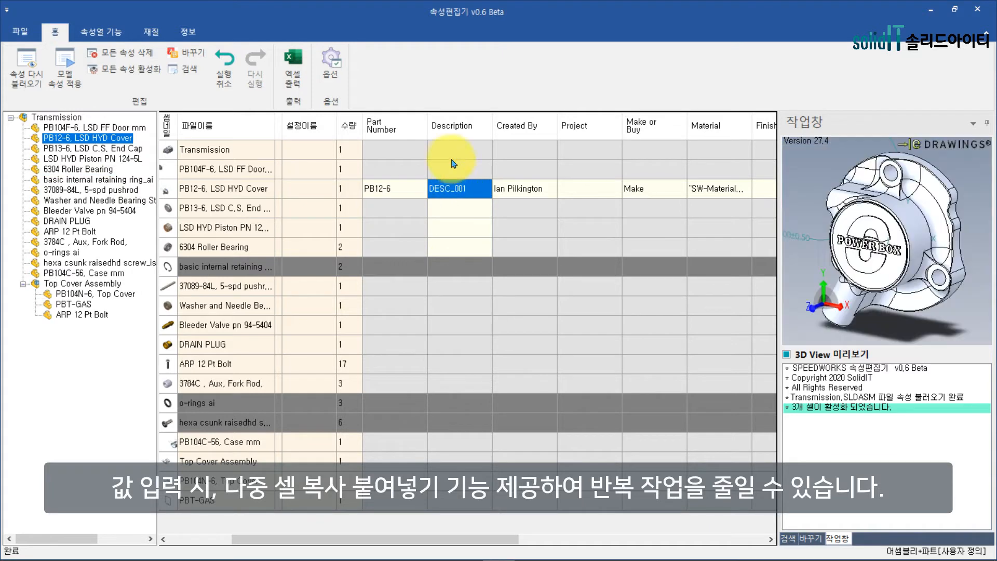
pyautogui.moveTo(446, 156); pyautogui.dragTo(464, 329)
pyautogui.hotkey('ctrl', 'v')
pyautogui.click(479, 241)
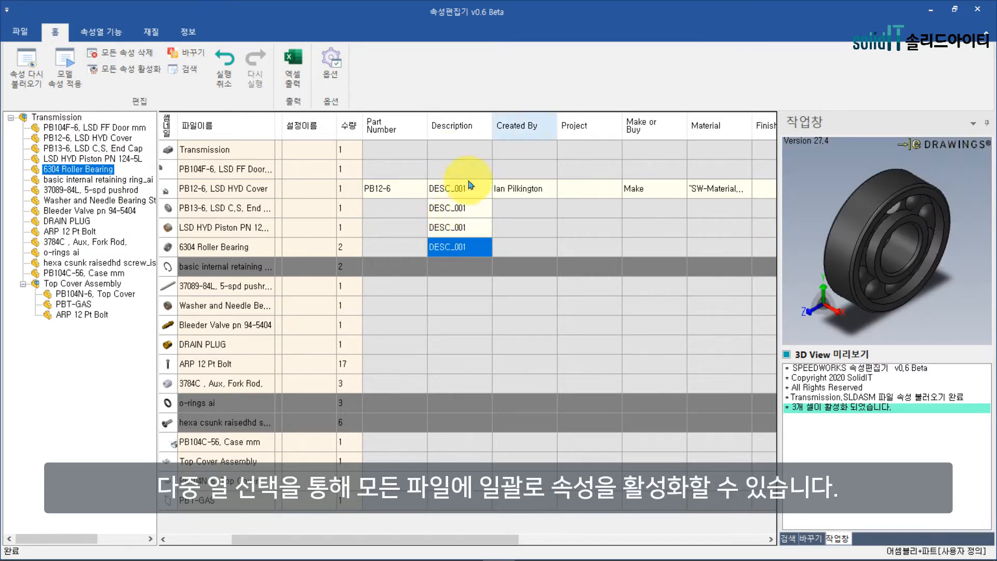
# Activate the Created By property for all editable files in the grid at once
pyautogui.rightClick(531, 127)
pyautogui.click(560, 130)
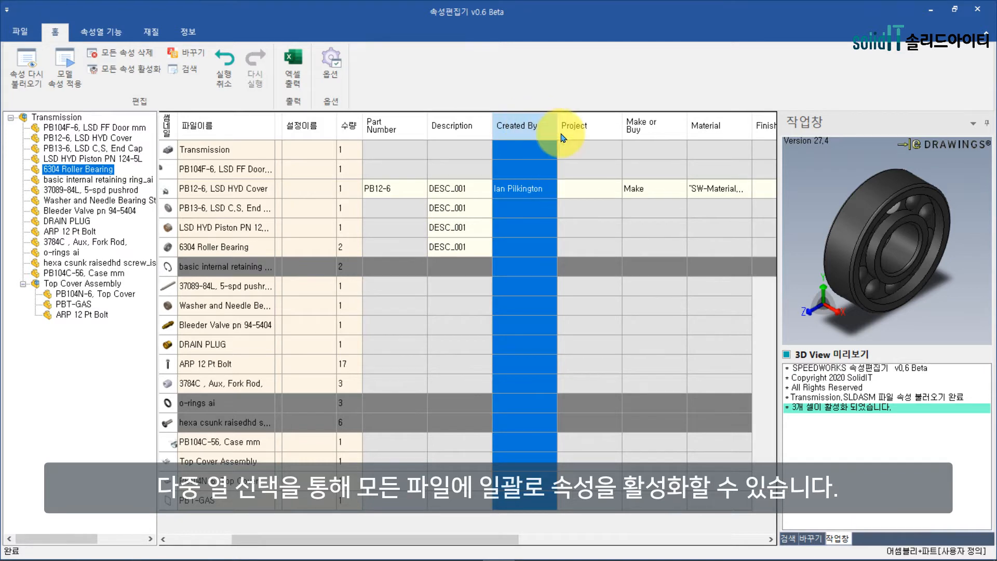
pyautogui.click(530, 209)
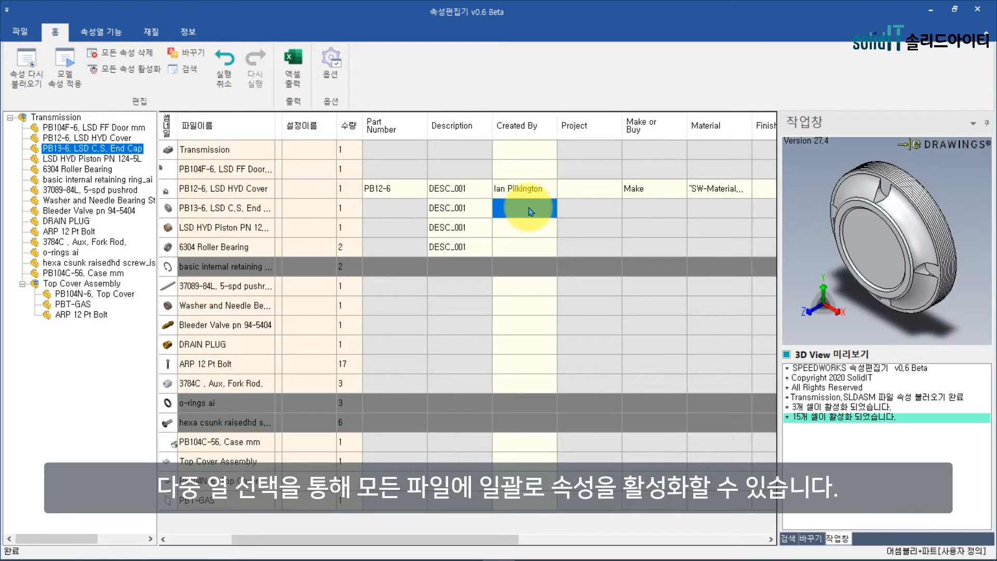
# Add a Created By entry to the property favorites, starting from the PB13-6 End Cap's Created By cell
pyautogui.rightClick(530, 209)
pyautogui.moveTo(592, 259)
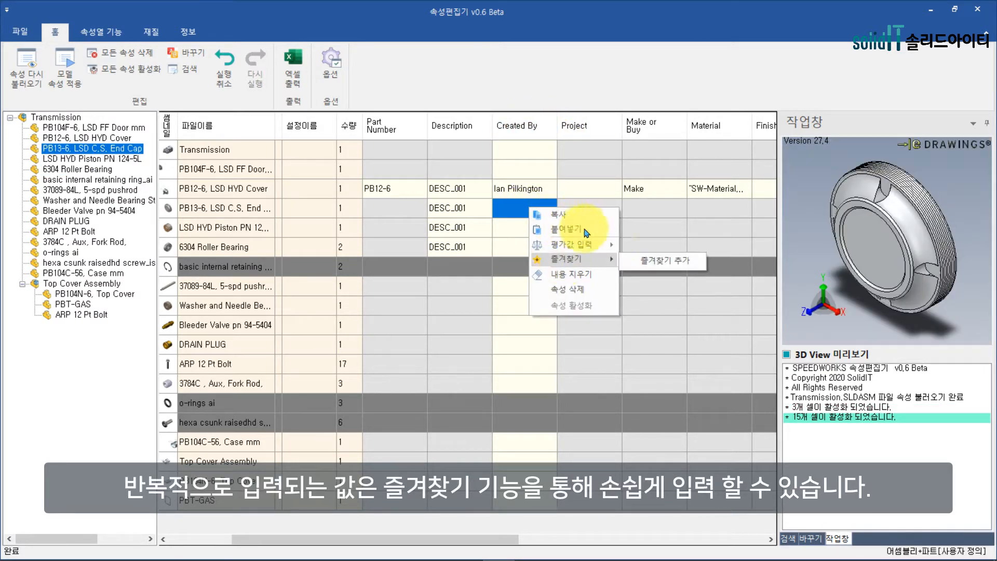
pyautogui.click(679, 269)
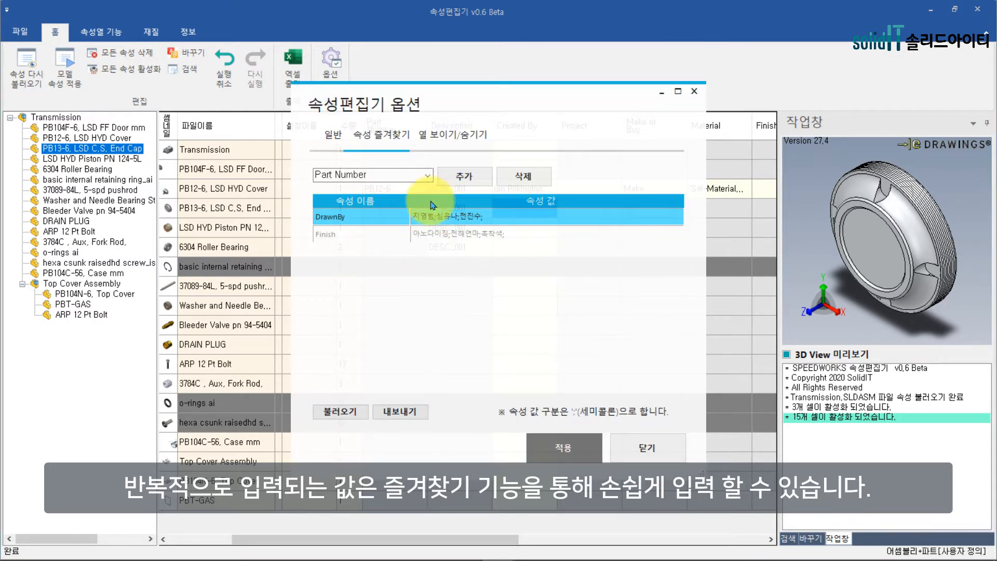
pyautogui.click(411, 175)
pyautogui.click(415, 210)
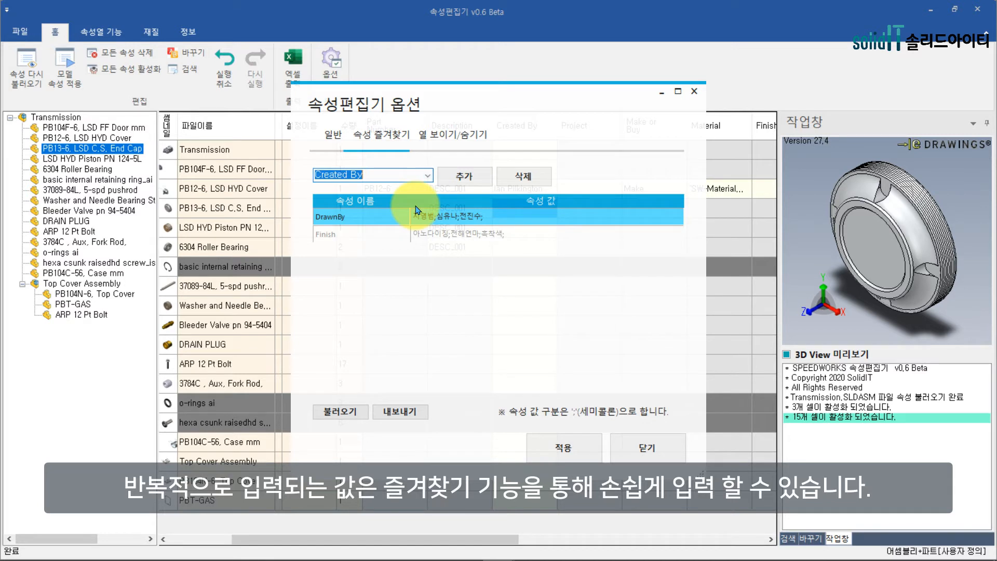
pyautogui.click(463, 176)
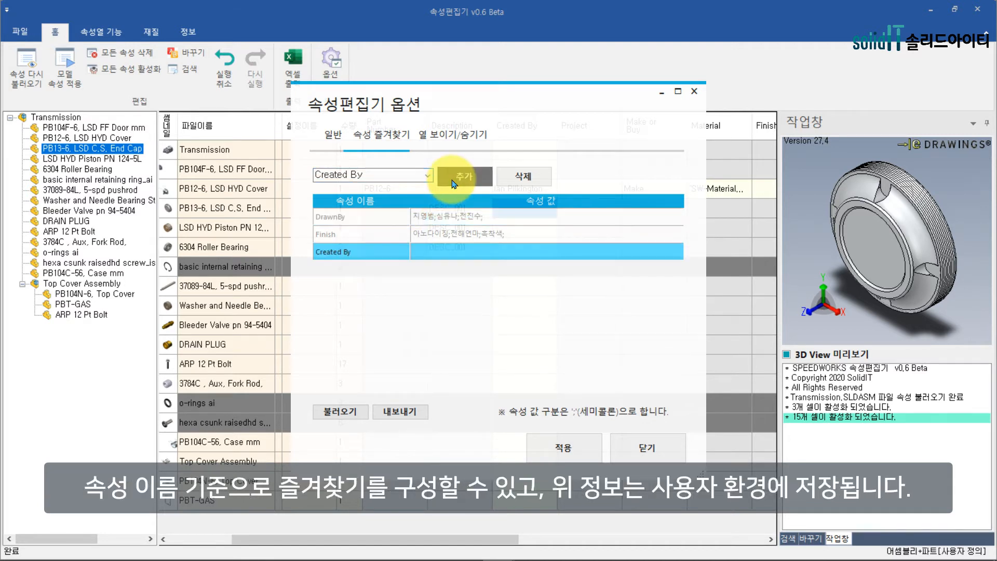
# Enter two creator names separated by a semicolon as the Created By favorite values and apply the options
pyautogui.click(445, 252)
pyautogui.write('홍길동')
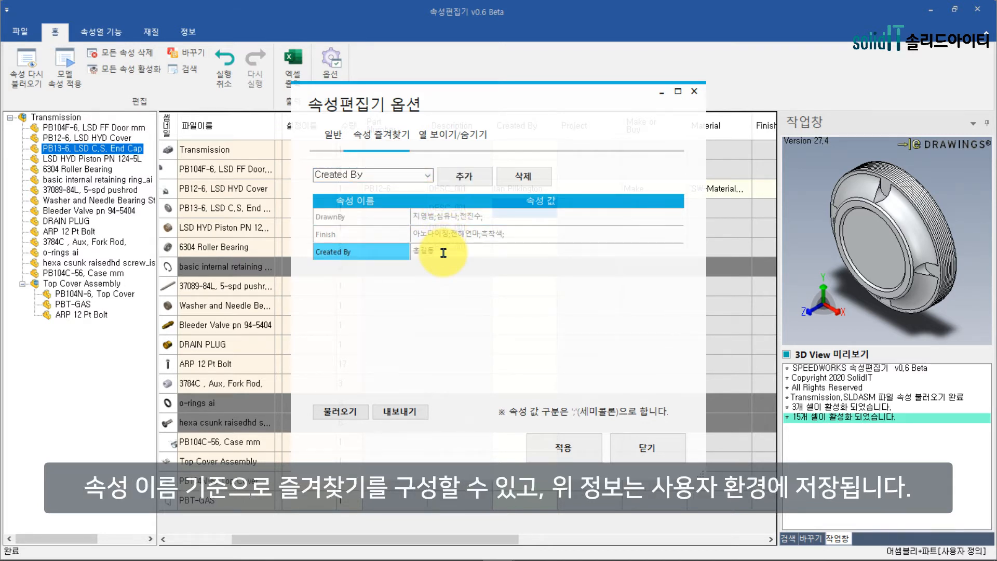
pyautogui.write(';이순신')
pyautogui.press('Return')
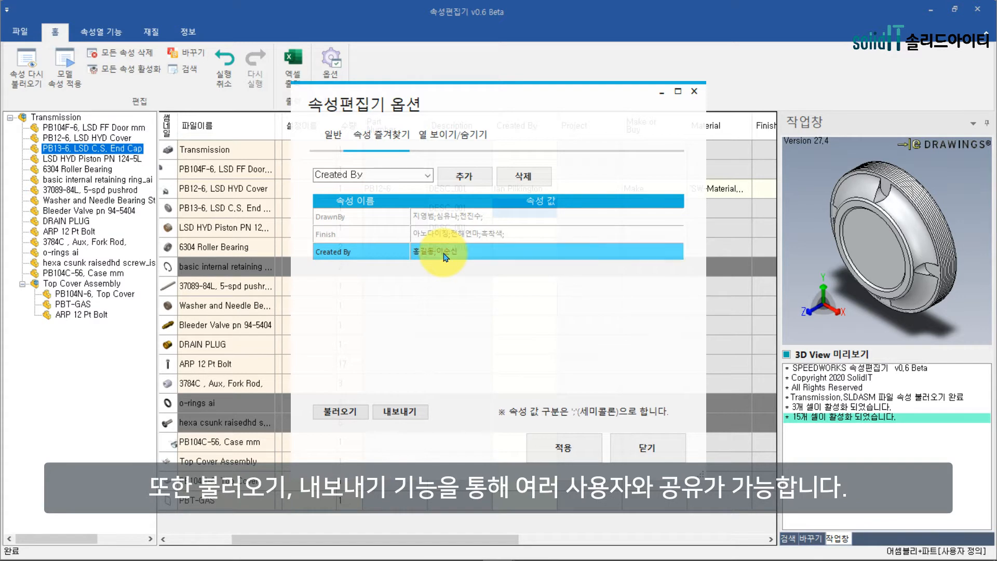
pyautogui.click(564, 449)
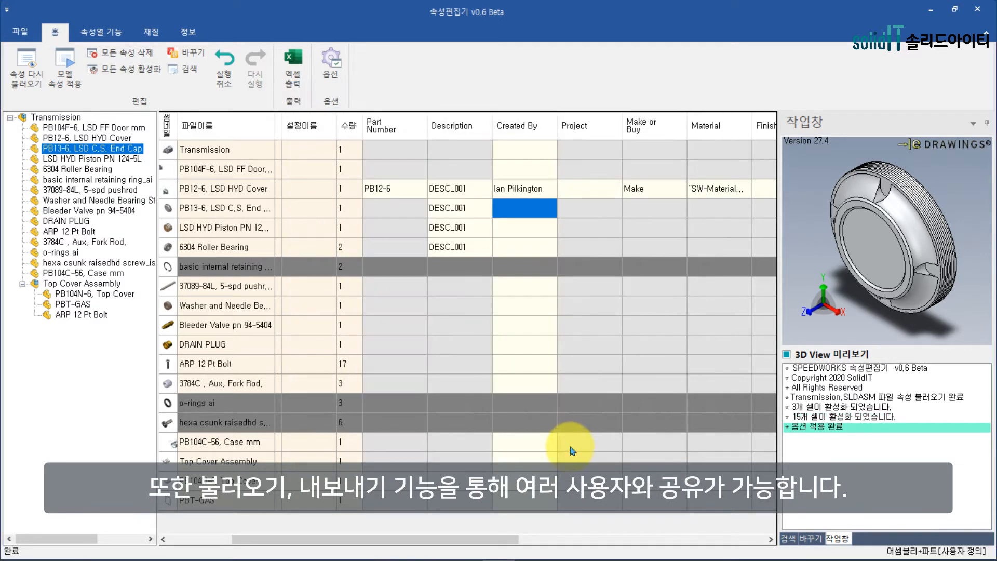
# Fill the PB13-6 End Cap's Created By cell with the first creator name from the favorites
pyautogui.rightClick(528, 213)
pyautogui.moveTo(617, 262)
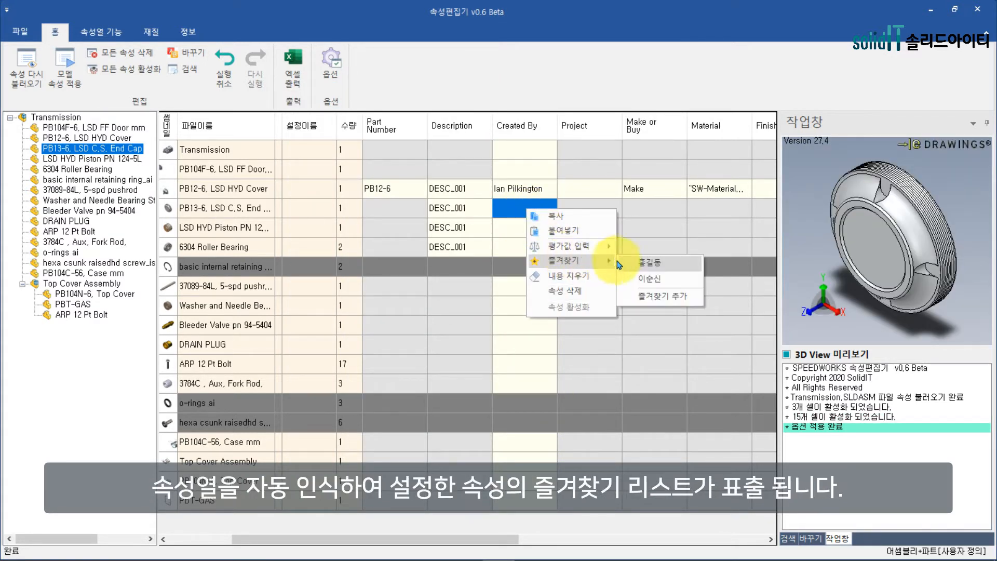
pyautogui.click(649, 263)
# Fill the Created By cells from LSD HYD Piston through DRAIN PLUG with the second favorite creator name
pyautogui.moveTo(533, 228); pyautogui.dragTo(529, 341)
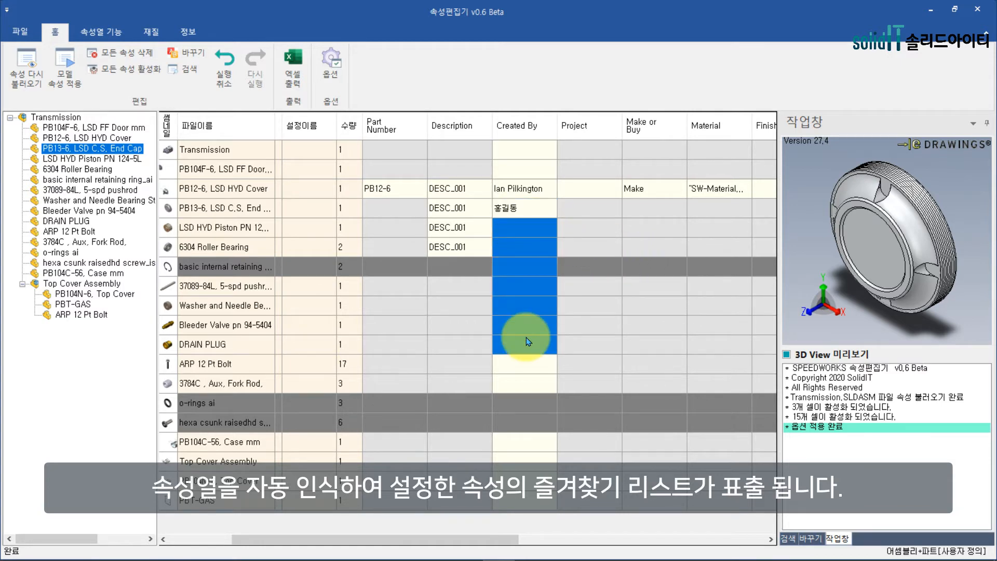
pyautogui.rightClick(528, 342)
pyautogui.moveTo(571, 394)
pyautogui.click(644, 407)
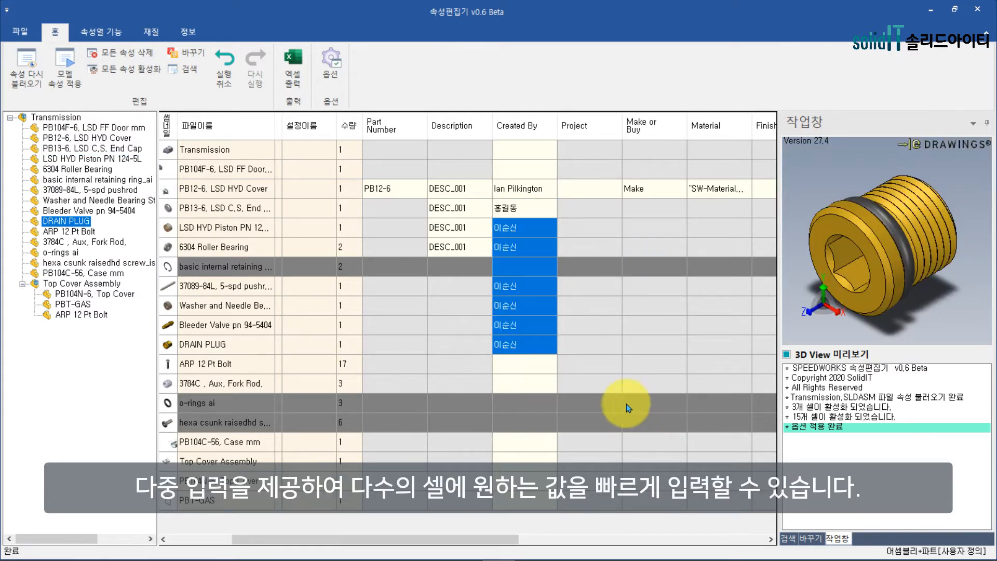
pyautogui.click(527, 382)
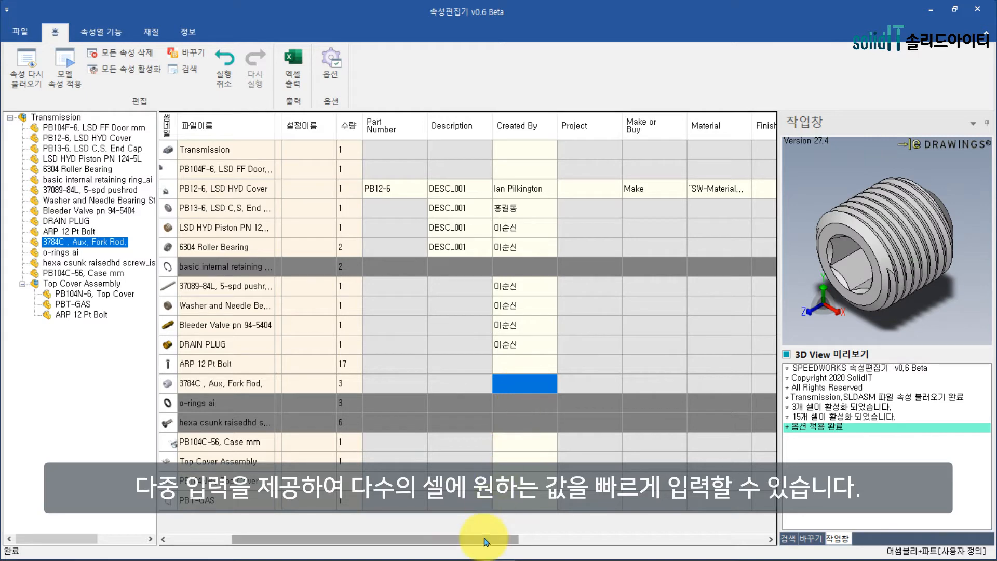
# Activate the Material property for all editable files in the grid, from Transmission through PBT-GAS
pyautogui.moveTo(486, 543); pyautogui.dragTo(707, 540)
pyautogui.moveTo(335, 150); pyautogui.dragTo(342, 493)
pyautogui.rightClick(342, 503)
pyautogui.click(381, 550)
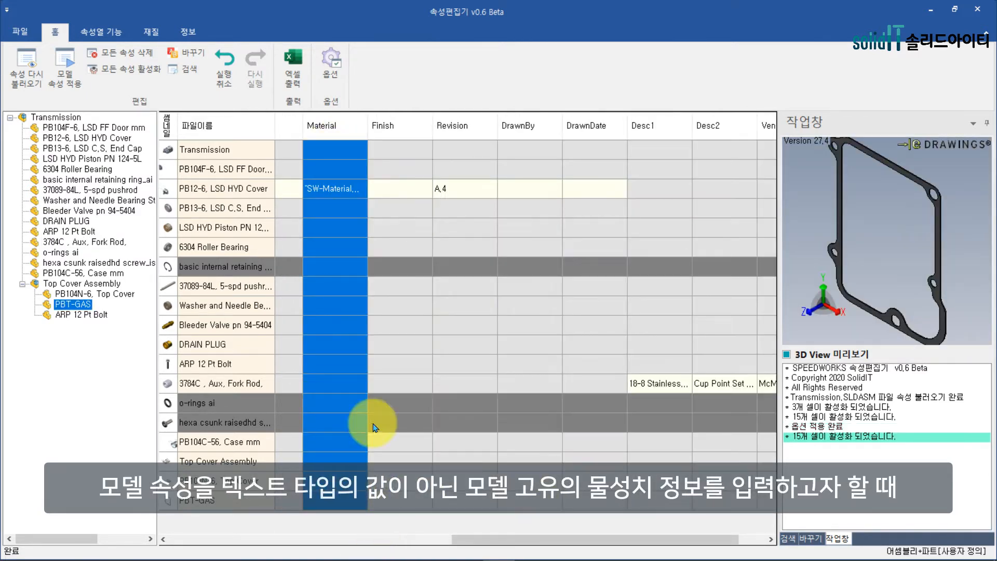
# Insert the material evaluated value into the PB104F-6 LSD FF Door's Material cell and widen the Material column to fit the full expressions
pyautogui.click(341, 165)
pyautogui.rightClick(342, 162)
pyautogui.moveTo(374, 205)
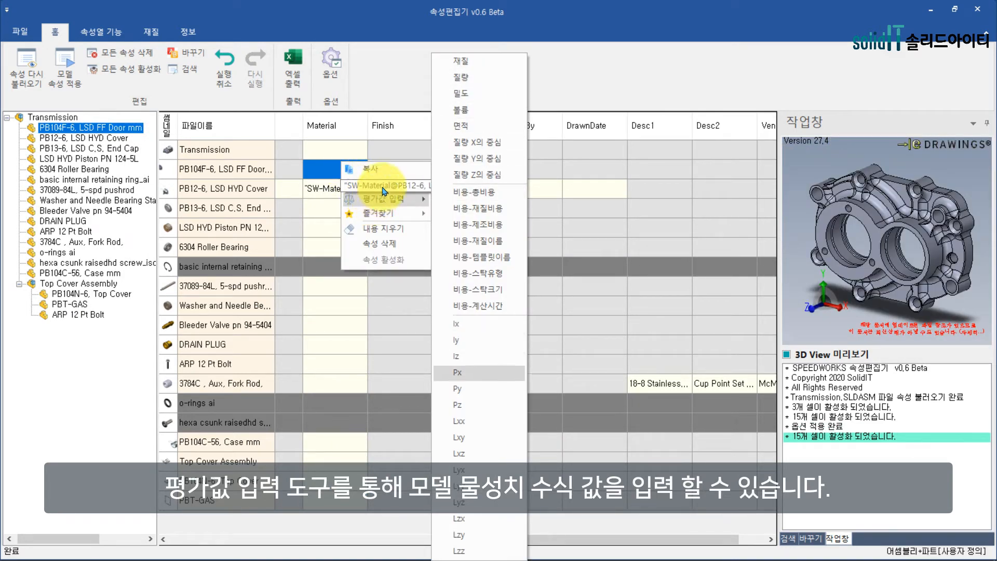
pyautogui.click(460, 74)
pyautogui.click(335, 208)
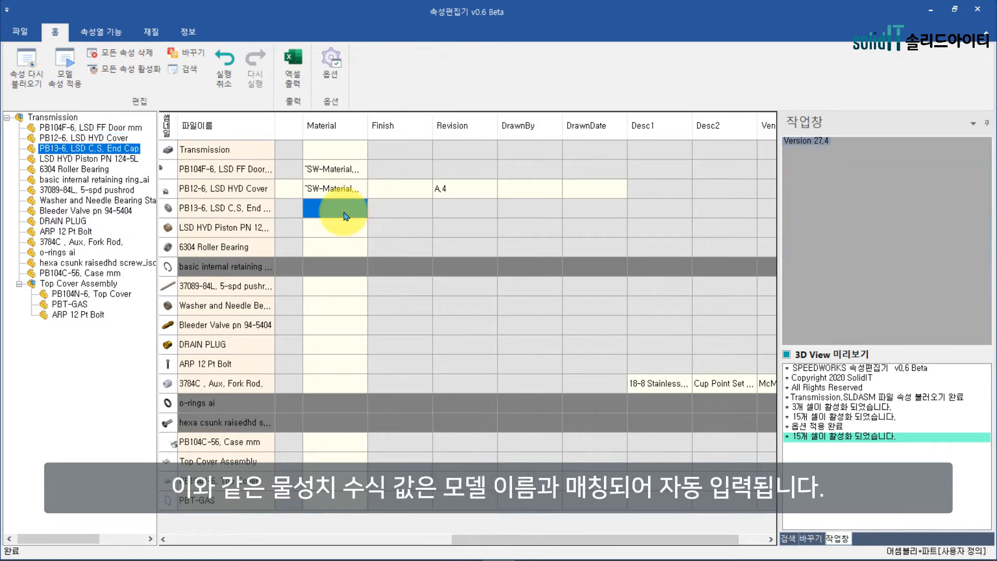
pyautogui.moveTo(500, 134); pyautogui.dragTo(499, 134)
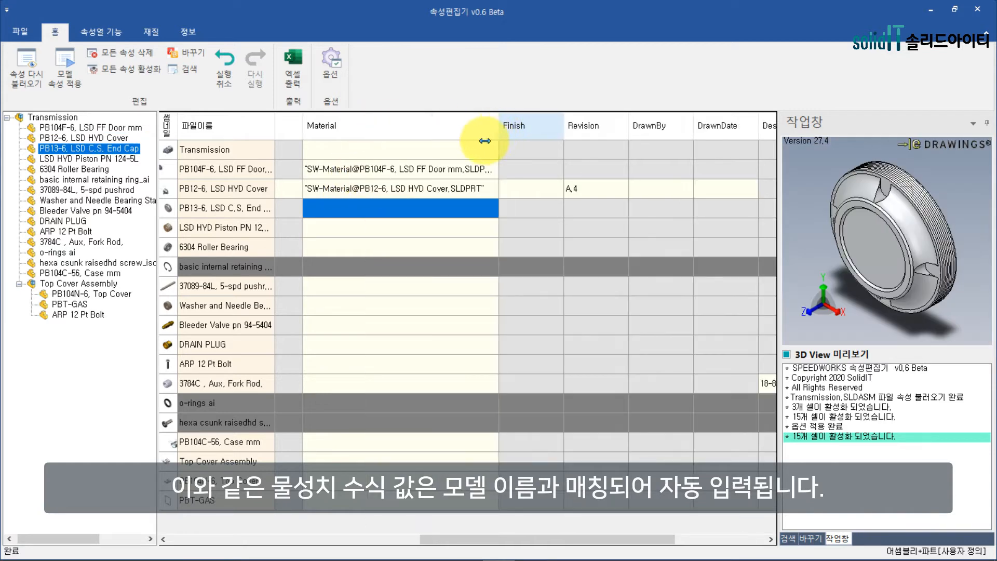
pyautogui.click(433, 168)
pyautogui.click(361, 196)
# Insert the material evaluated value into all Material cells from Transmission through Bleeder Valve pn 94-5404 at once
pyautogui.moveTo(338, 148); pyautogui.dragTo(345, 334)
pyautogui.rightClick(349, 337)
pyautogui.click(472, 73)
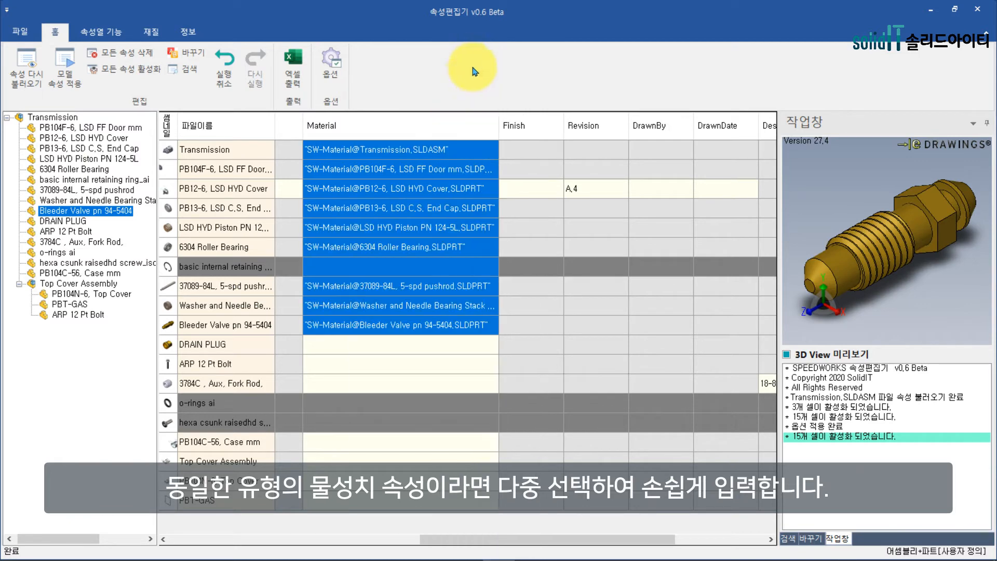
pyautogui.click(434, 347)
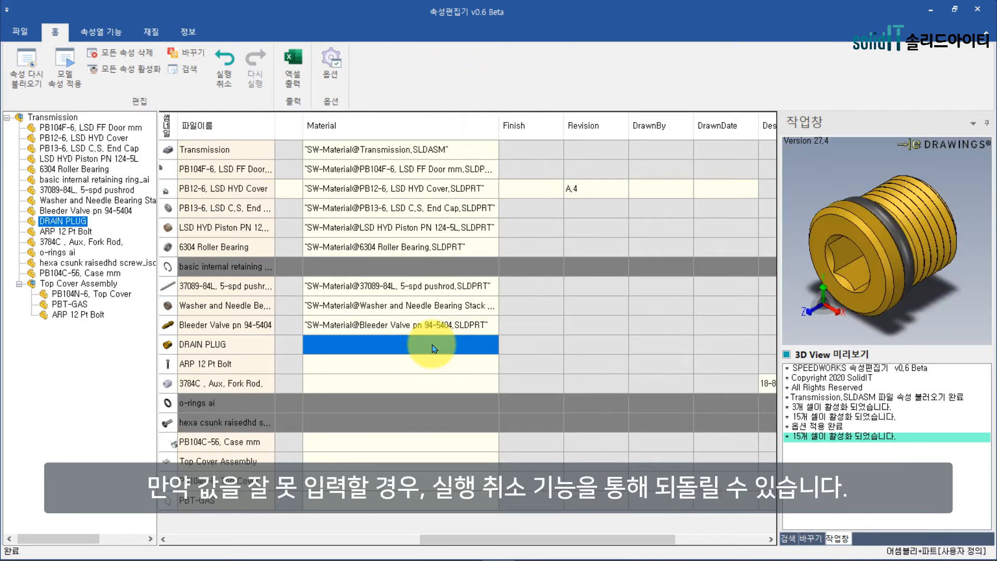
# Undo the last two evaluated-value entries in the Material column and redo both
pyautogui.click(224, 65)
pyautogui.click(318, 211)
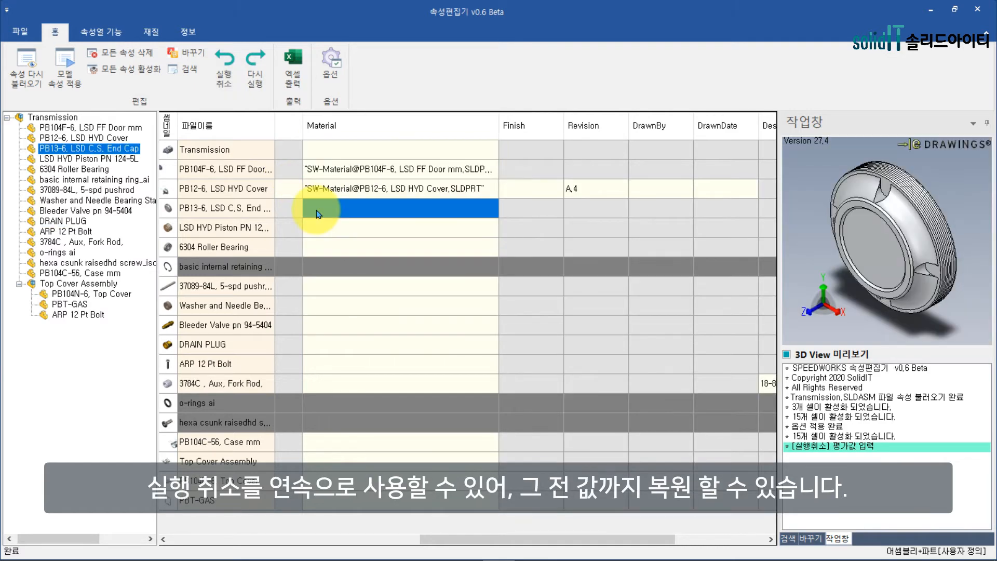
pyautogui.click(225, 78)
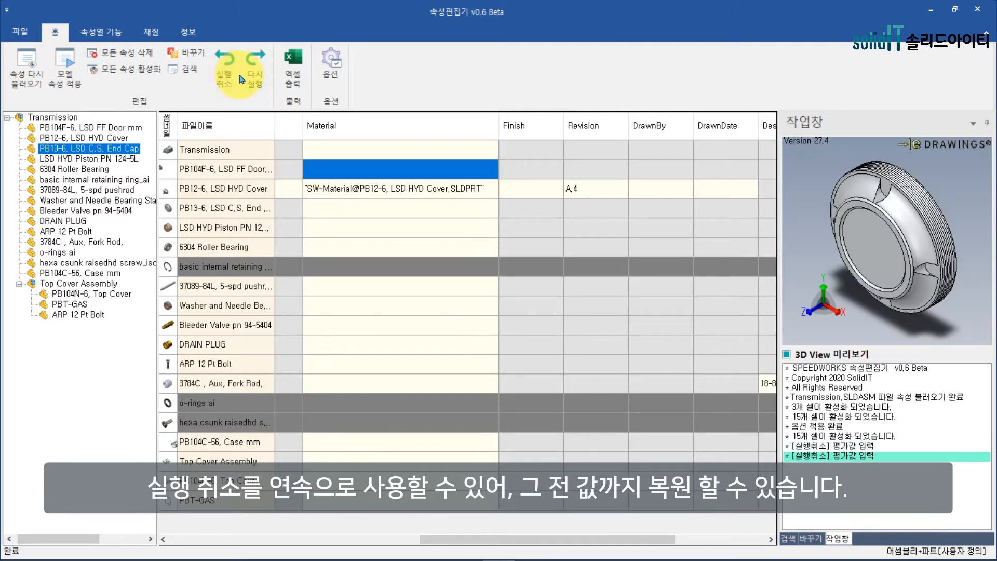
pyautogui.click(254, 78)
pyautogui.click(254, 78)
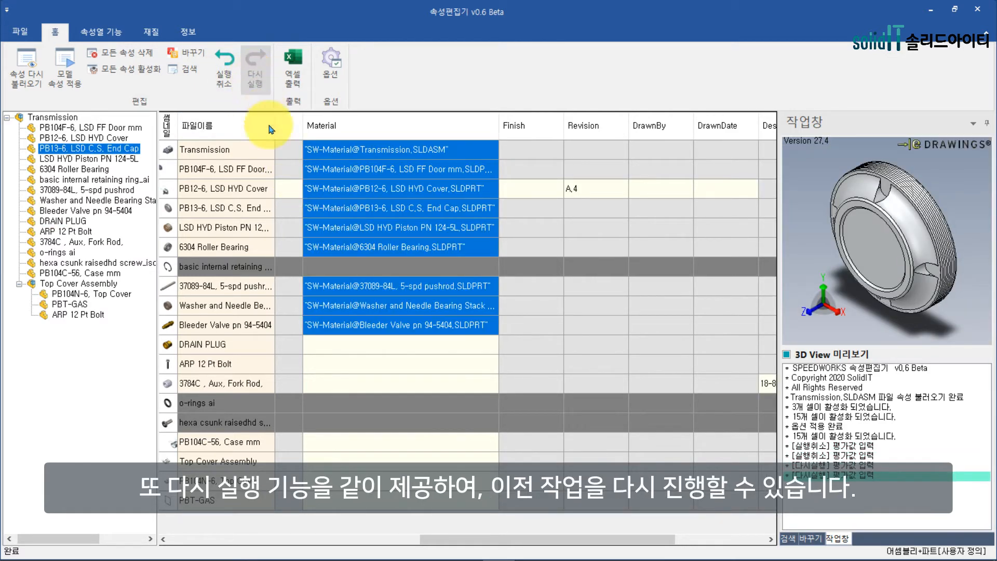
# Replace every occurrence of the second favorite creator's name with the first creator's name across the whole grid, matching partial strings
pyautogui.moveTo(424, 539); pyautogui.dragTo(288, 536)
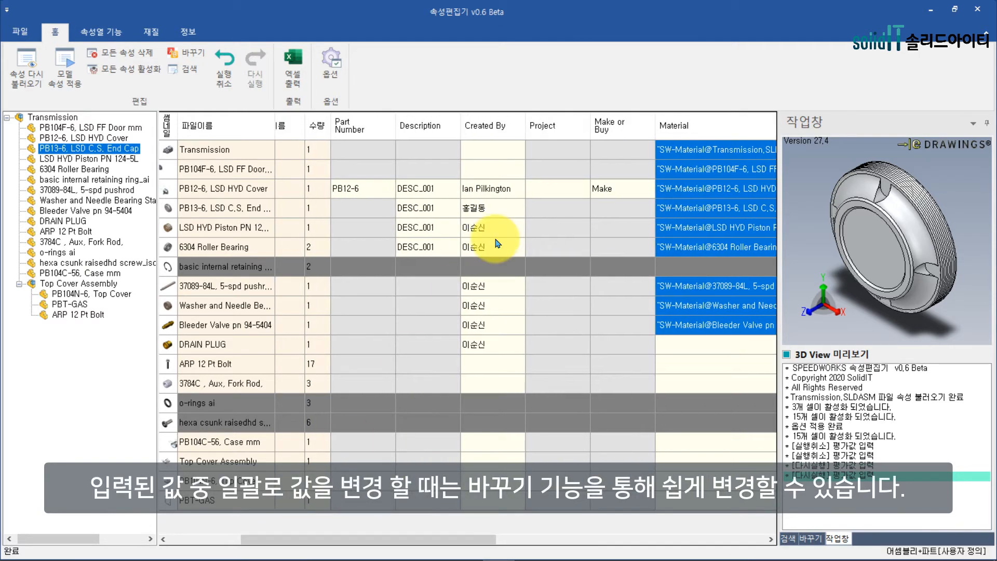
pyautogui.click(189, 55)
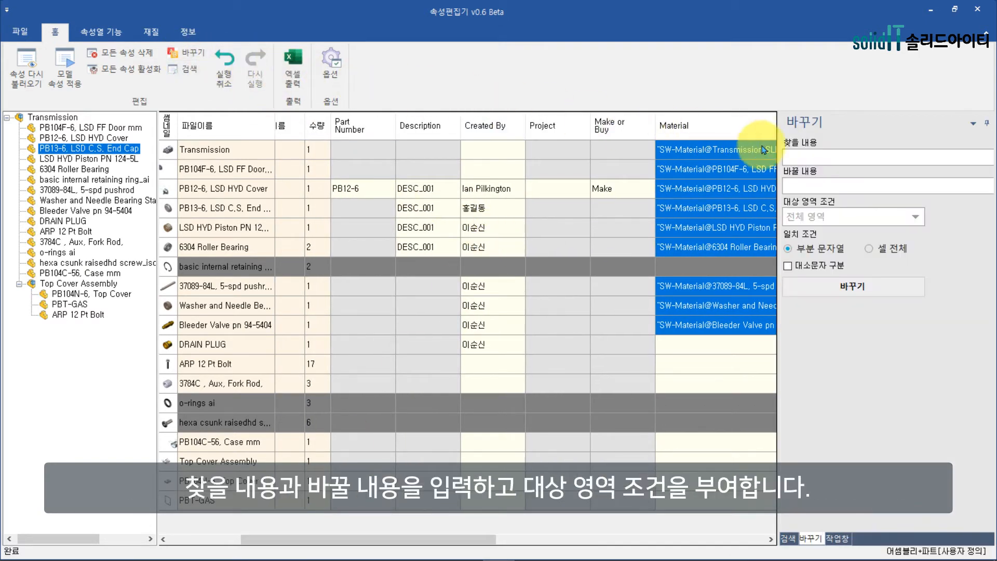
pyautogui.click(831, 156)
pyautogui.write('이순신')
pyautogui.click(819, 186)
pyautogui.write('ㅎ')
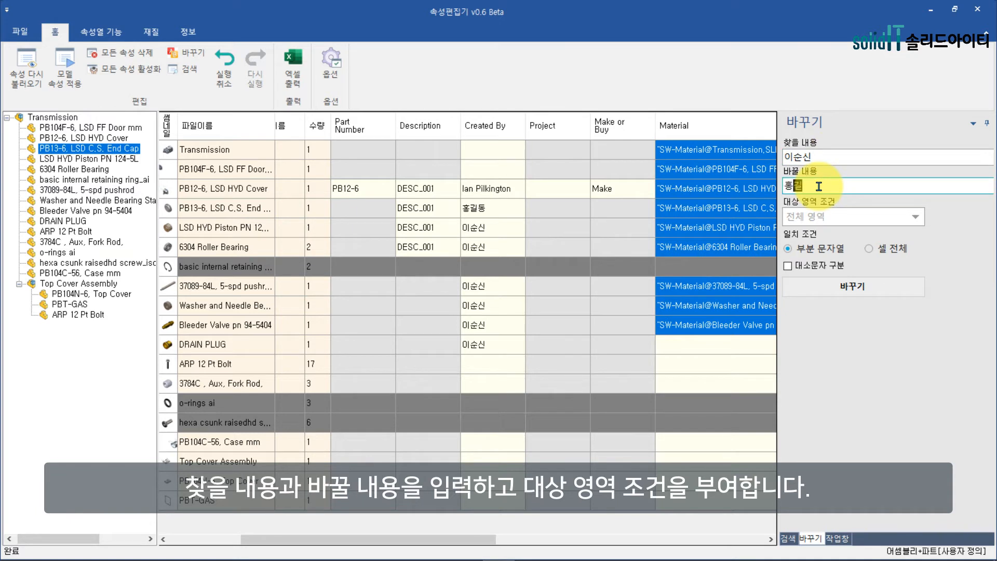
pyautogui.click(847, 287)
pyautogui.click(508, 327)
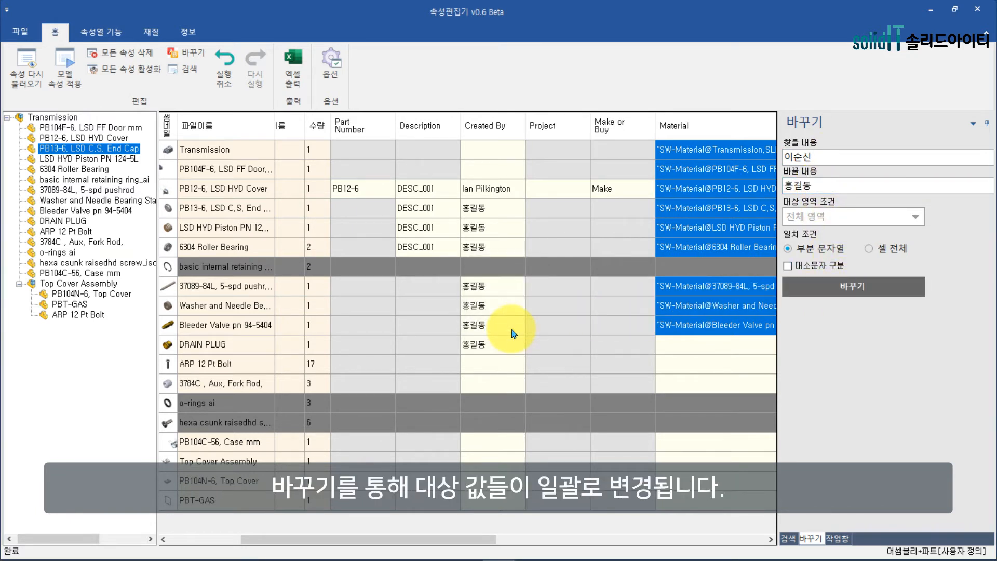
# Search the grid for 001 and go through each result to locate its cell
pyautogui.click(190, 71)
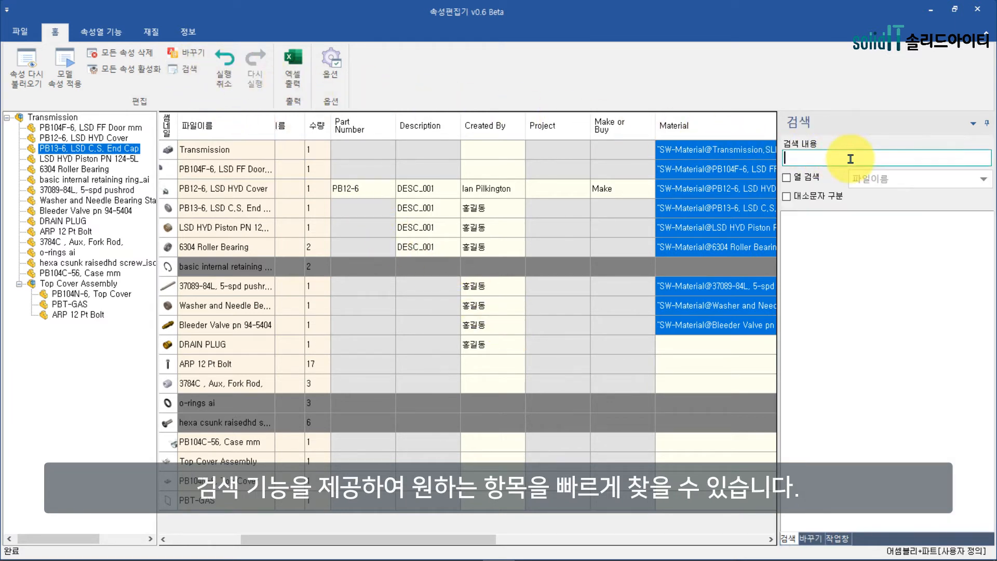
pyautogui.write('001')
pyautogui.press('Return')
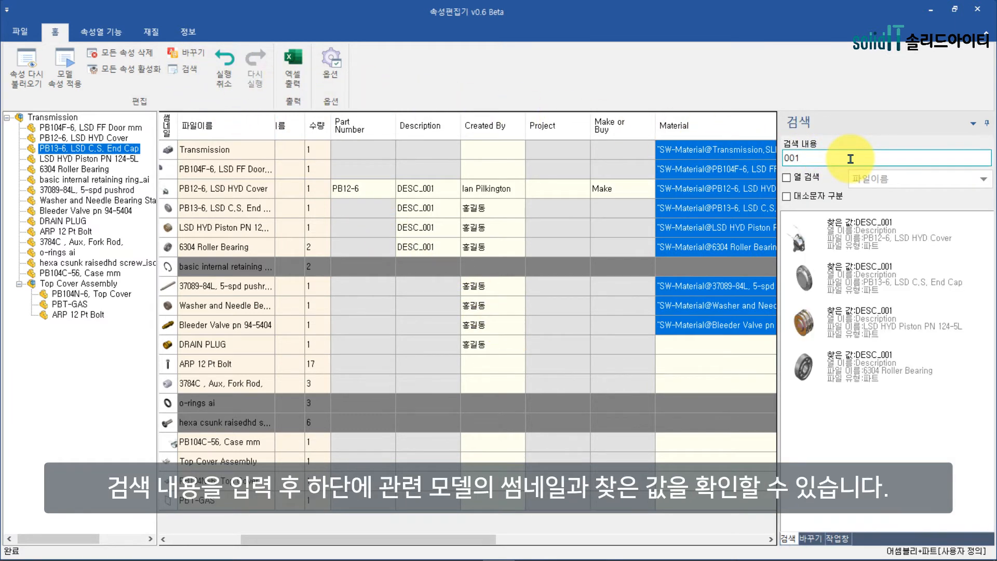
pyautogui.click(850, 242)
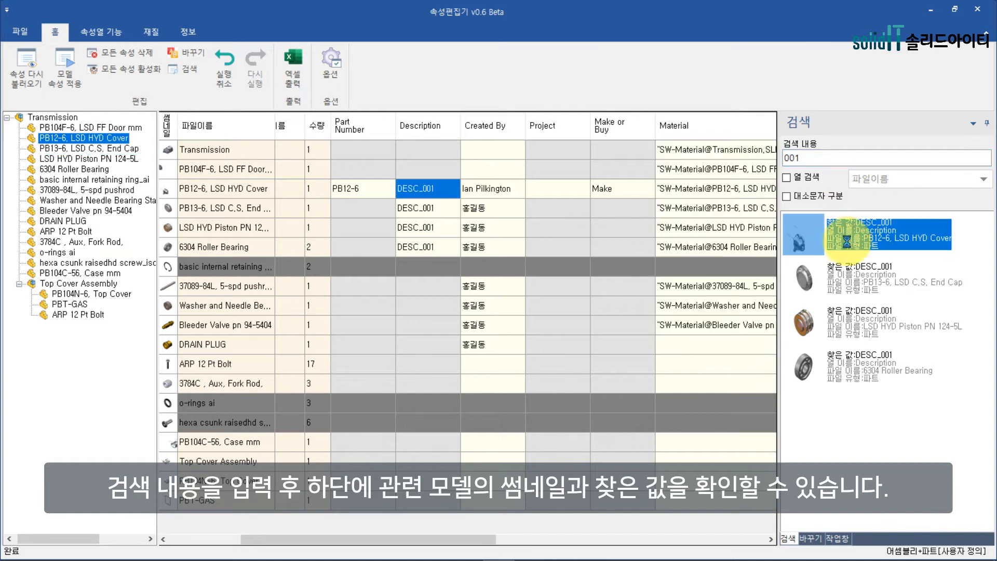
pyautogui.click(850, 280)
pyautogui.click(851, 326)
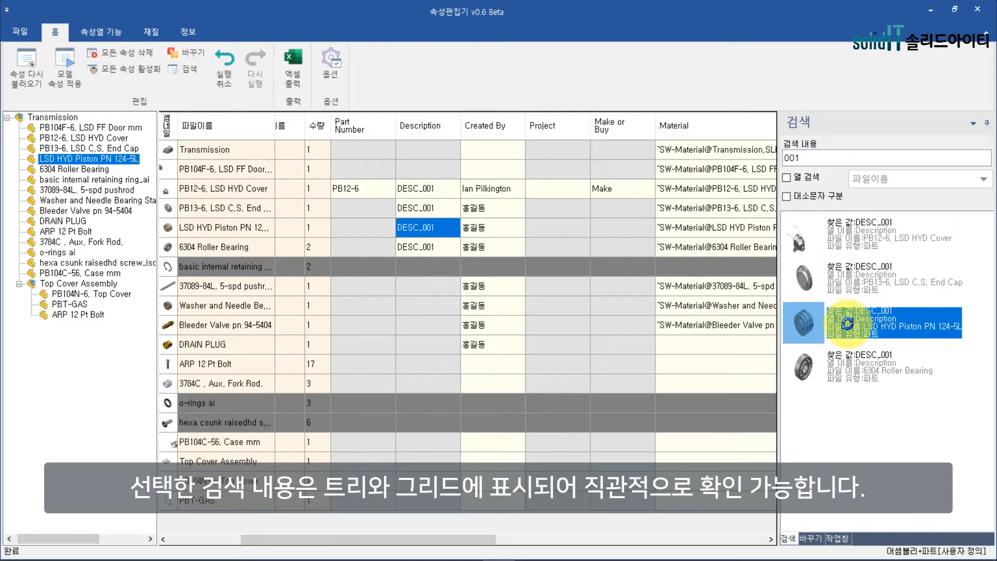
pyautogui.click(844, 364)
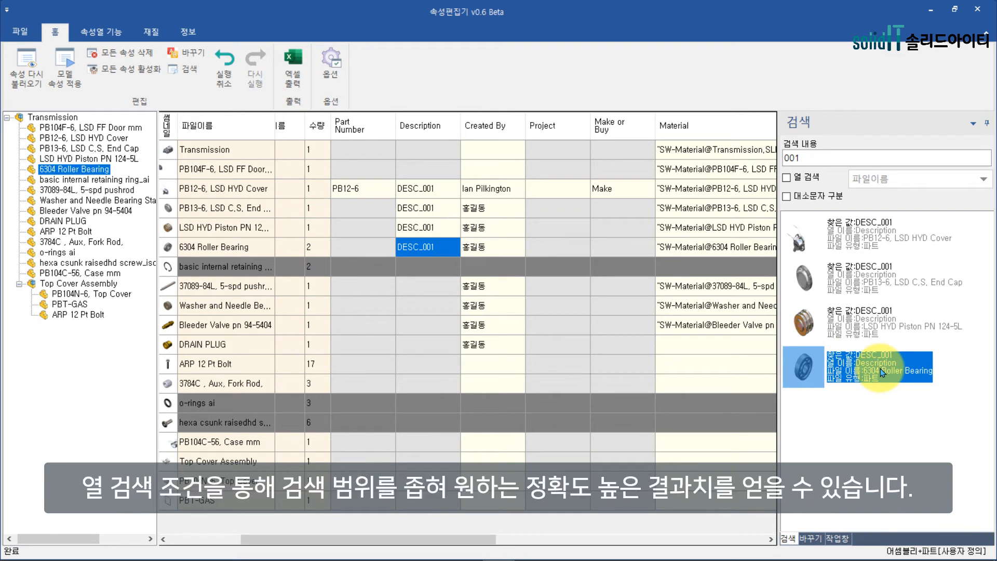
# Restrict the search to the Created By column and search for the replacement creator's name
pyautogui.click(799, 180)
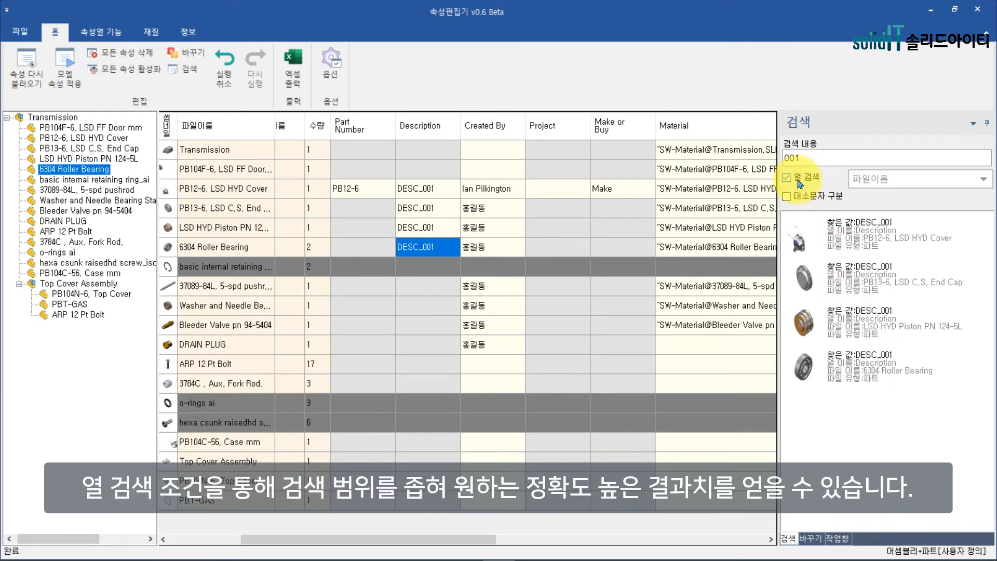
pyautogui.click(877, 185)
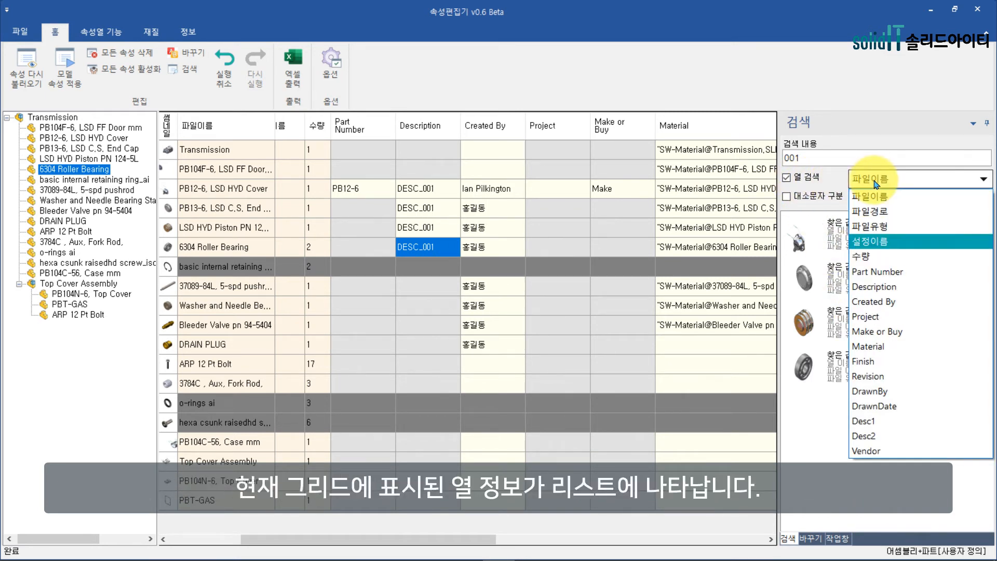
pyautogui.click(882, 302)
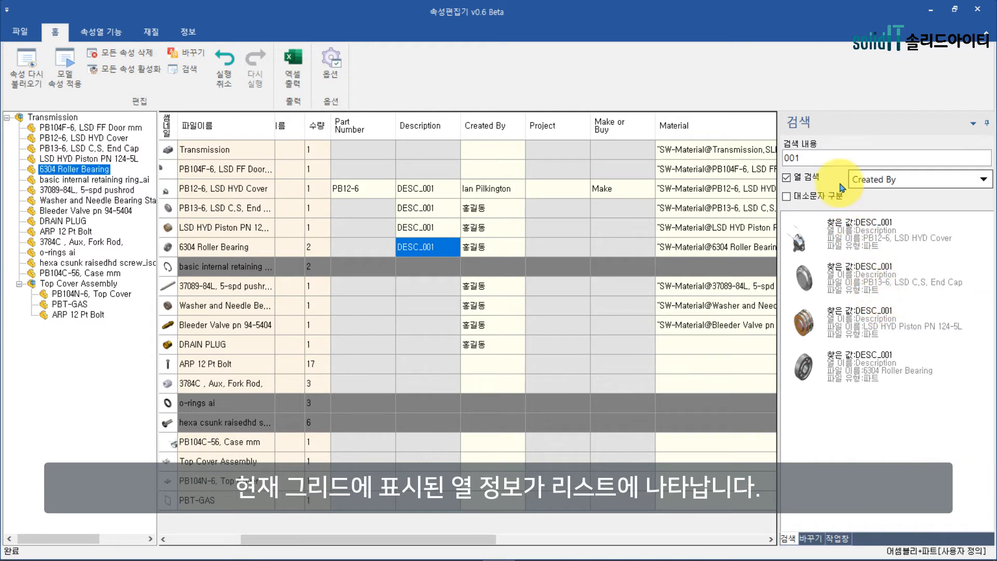
pyautogui.moveTo(823, 159); pyautogui.dragTo(762, 145)
pyautogui.write('홍길동')
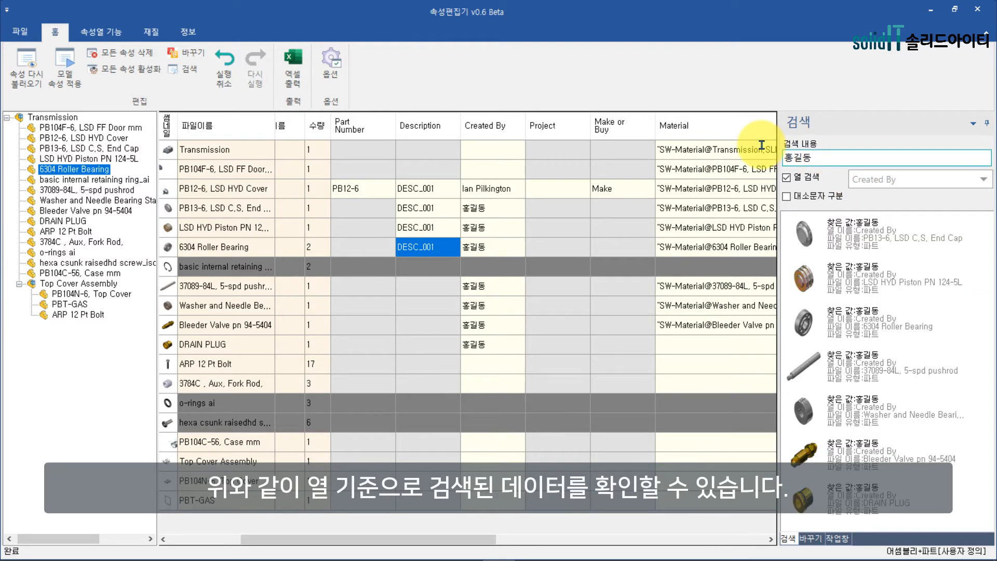
# Go through the first four Created By search results, from the PB13-6 End Cap to the 37089-84L pushrod
pyautogui.click(882, 240)
pyautogui.click(872, 278)
pyautogui.click(868, 324)
pyautogui.click(859, 366)
pyautogui.click(623, 325)
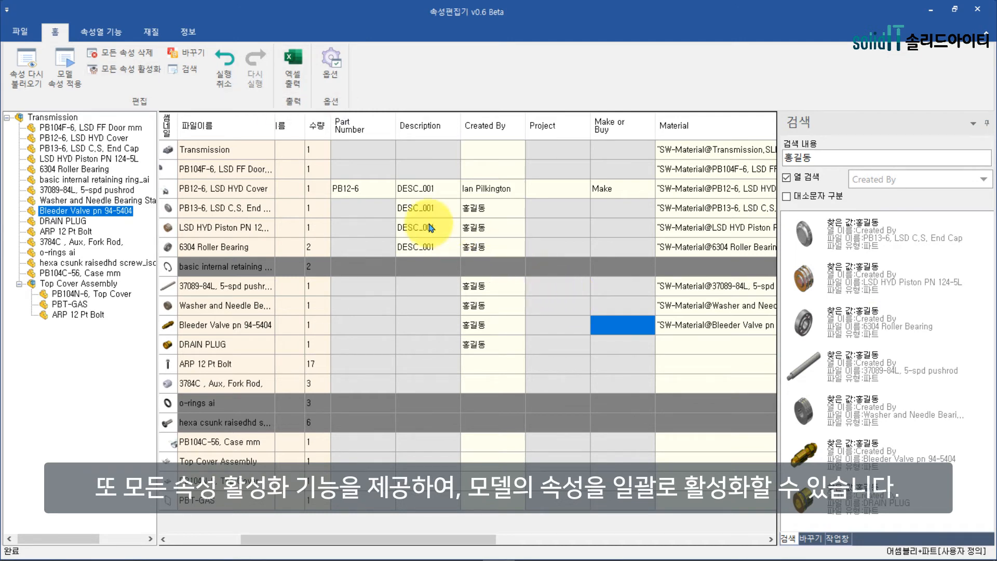
# Activate all missing properties for every editable file at once, and undo and redo that activation
pyautogui.click(127, 70)
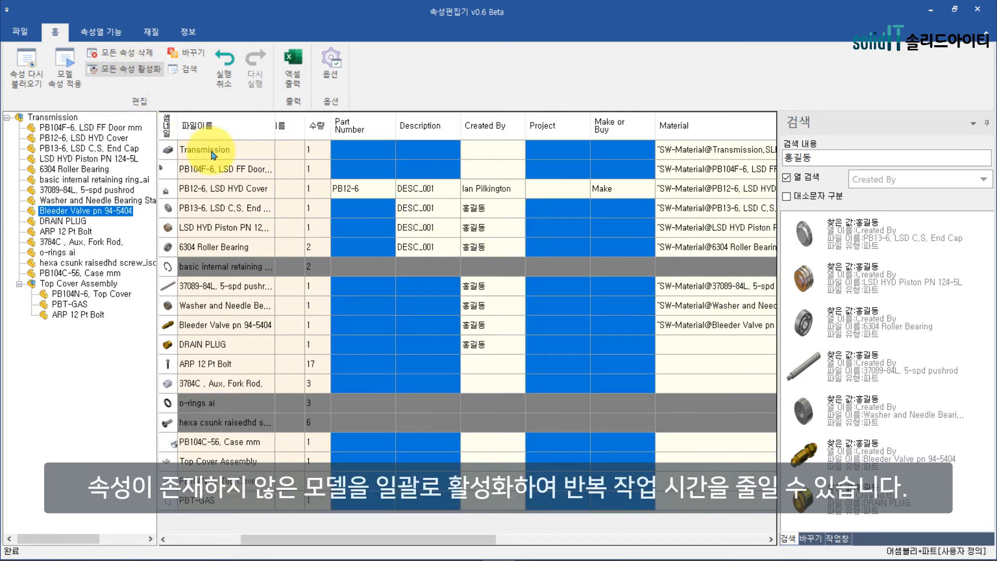
pyautogui.click(437, 363)
pyautogui.moveTo(442, 540); pyautogui.dragTo(400, 540)
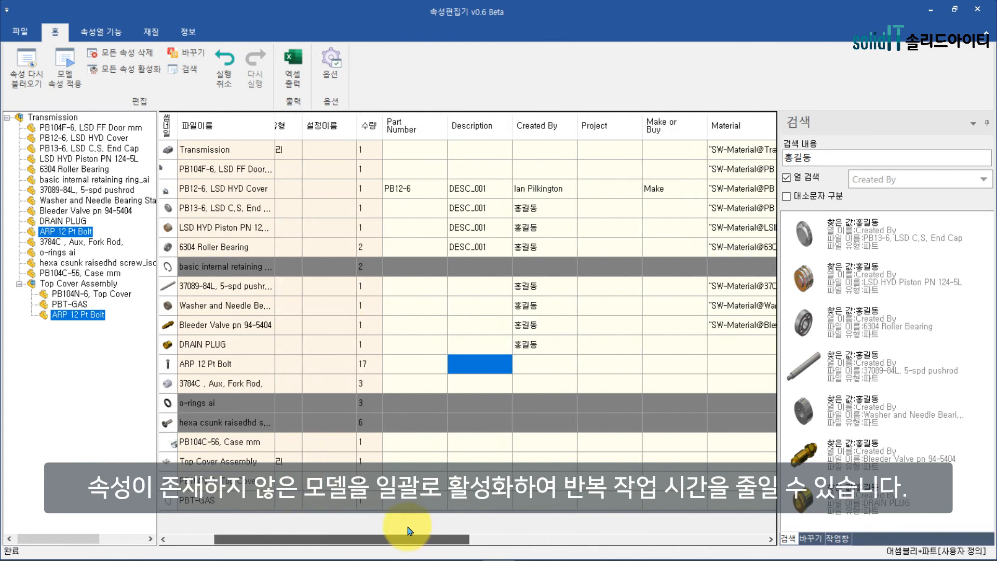
pyautogui.click(223, 65)
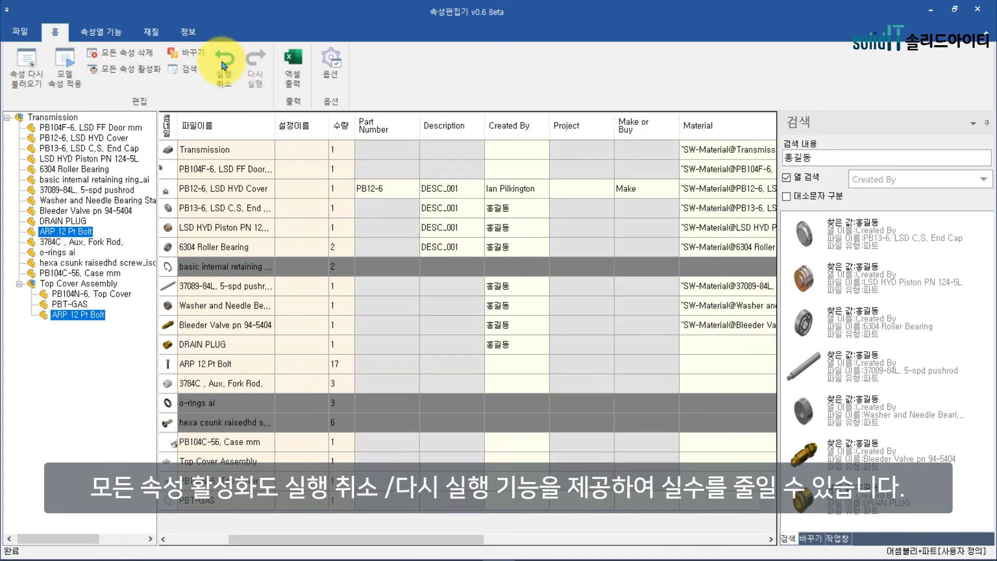
pyautogui.click(251, 83)
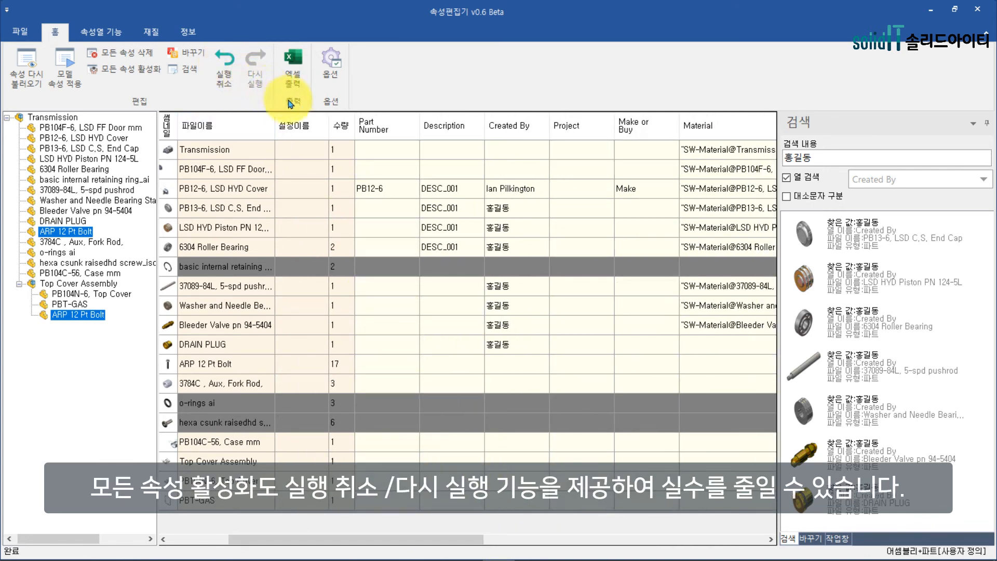
# Delete the Part Number property from Transmission through ARP 12 Pt Bolt, and undo the deletion
pyautogui.moveTo(383, 151); pyautogui.dragTo(385, 358)
pyautogui.rightClick(385, 357)
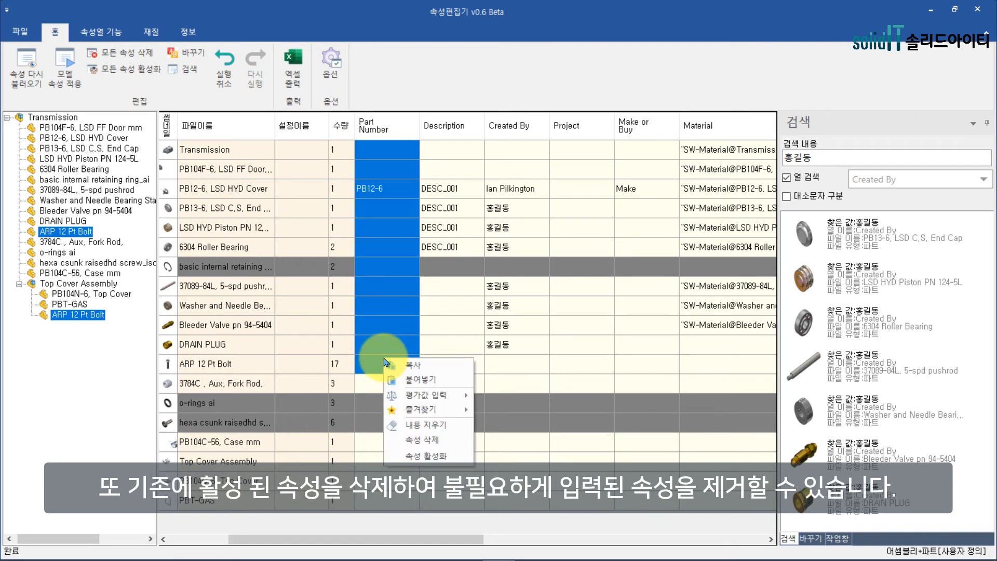
pyautogui.click(422, 442)
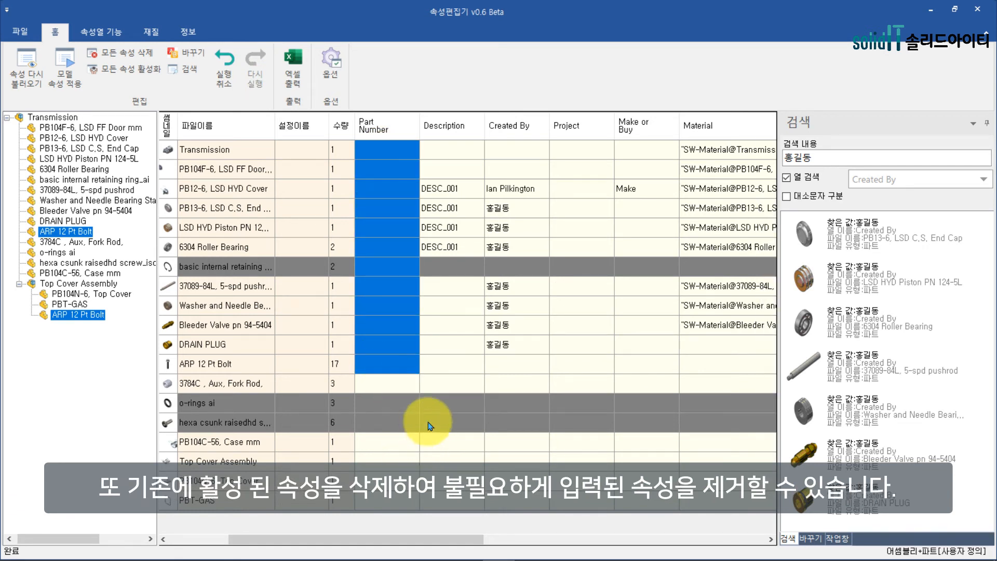
pyautogui.click(448, 337)
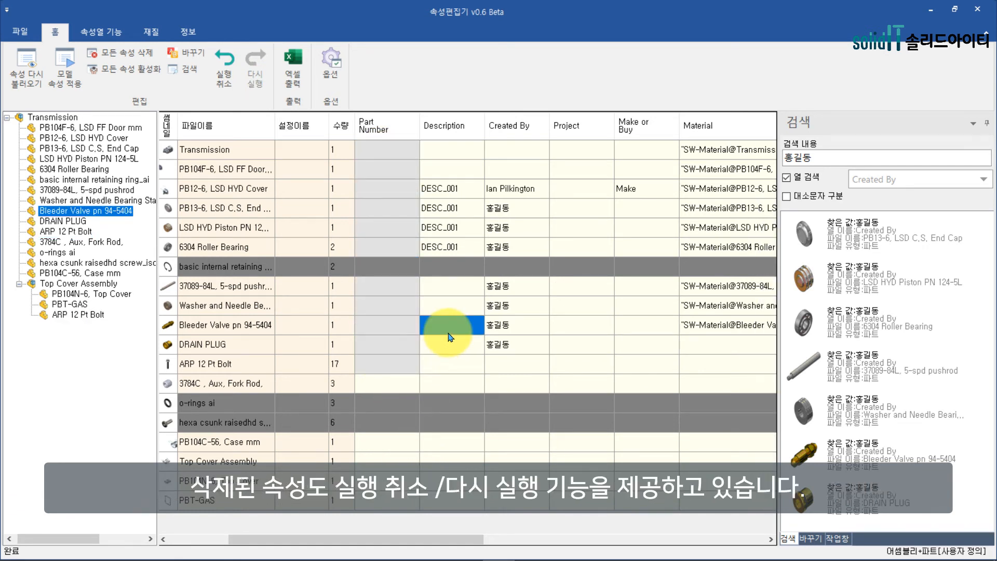
pyautogui.click(219, 75)
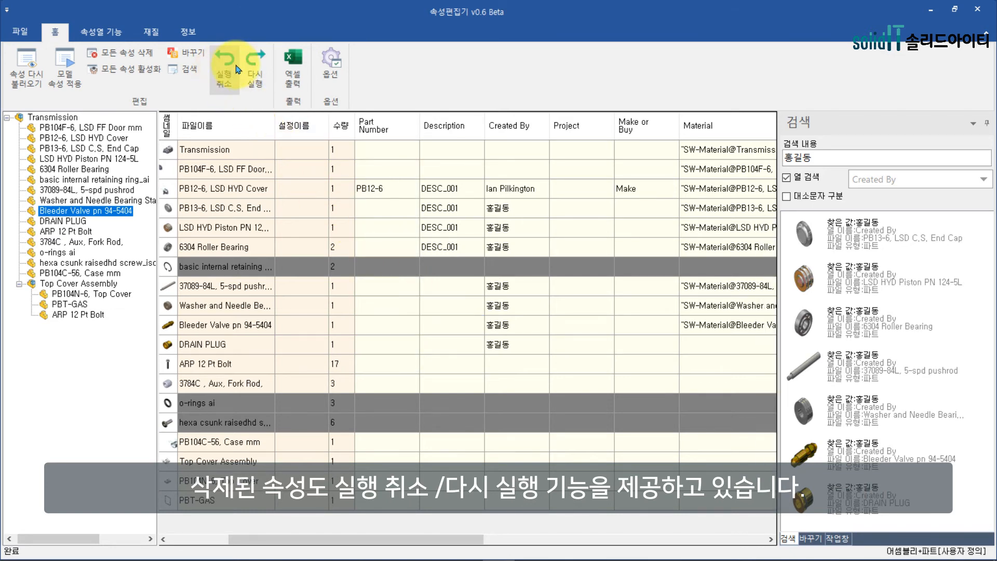
# Redo the deletion of the Part Number property from Transmission through ARP 12 Pt Bolt
pyautogui.click(253, 65)
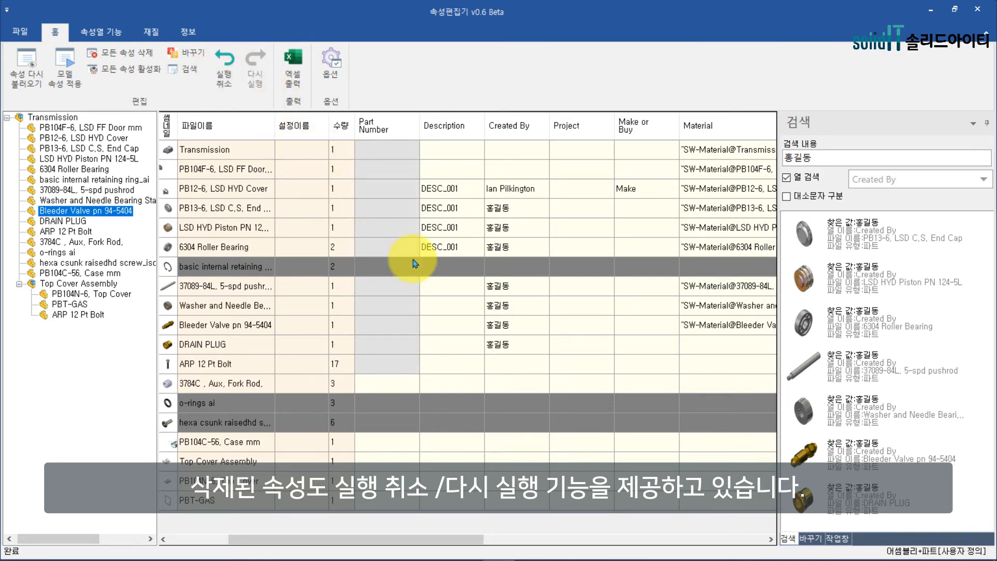
# Delete all custom properties from the whole property table at once, and undo that bulk deletion
pyautogui.moveTo(384, 539); pyautogui.dragTo(410, 538)
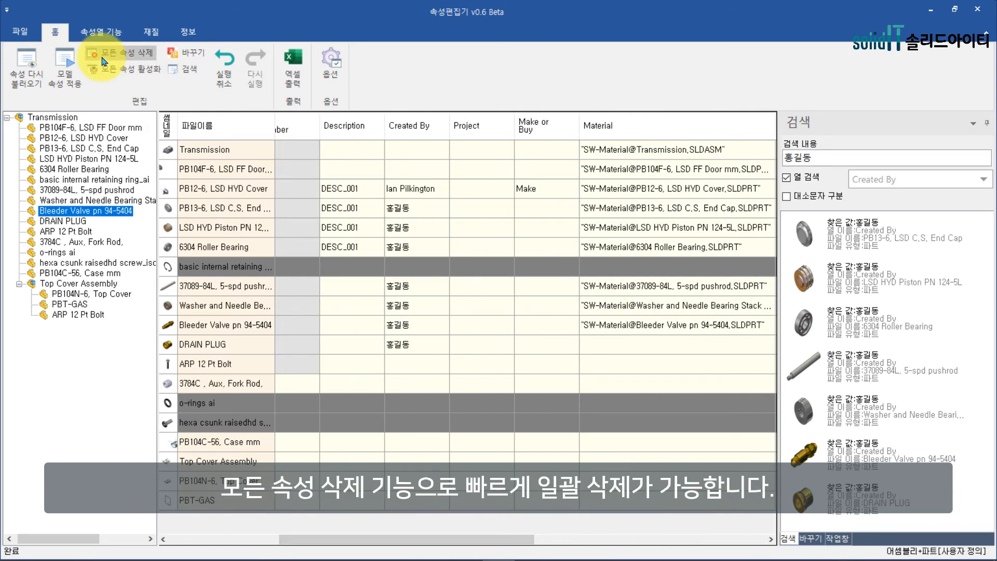
pyautogui.click(124, 53)
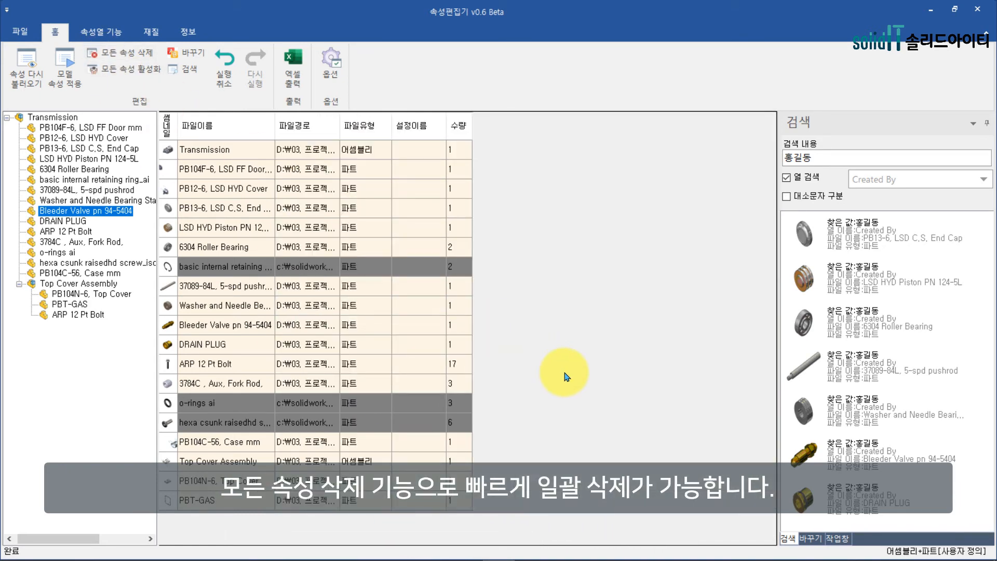
pyautogui.click(226, 63)
# Apply the edited custom properties to the model files of the Transmission assembly
pyautogui.click(518, 488)
pyautogui.moveTo(431, 540); pyautogui.dragTo(487, 545)
pyautogui.click(406, 426)
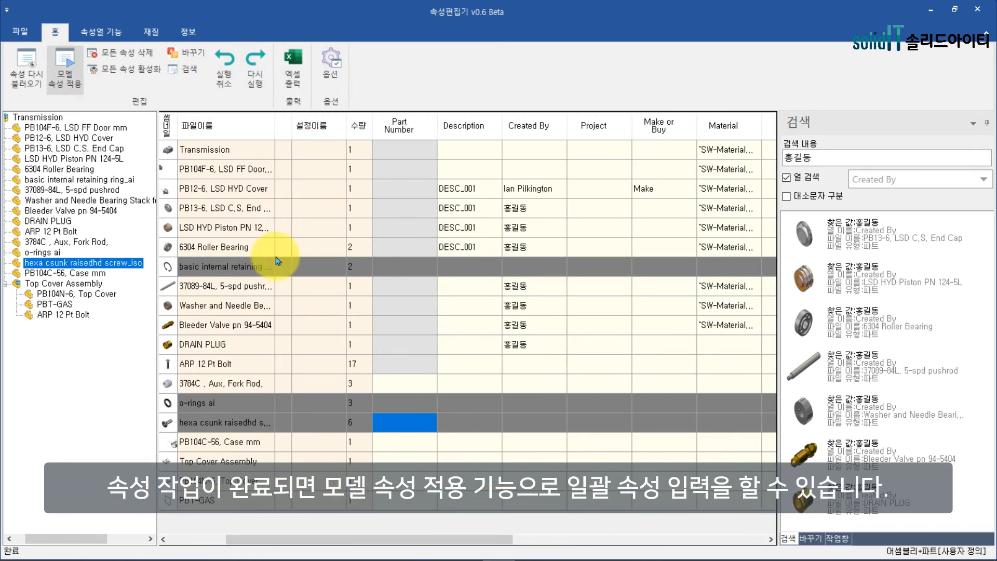
pyautogui.click(65, 65)
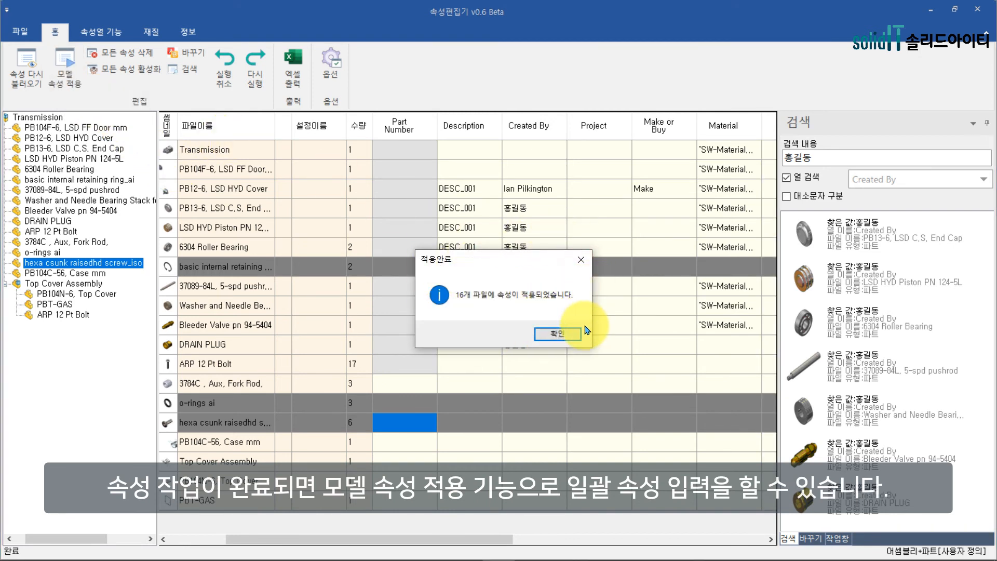
pyautogui.click(557, 333)
# Switch to SOLIDWORKS, open the PB13-6, LSD C.S. End Cap part from the Transmission assembly and view its custom properties
pyautogui.click(930, 10)
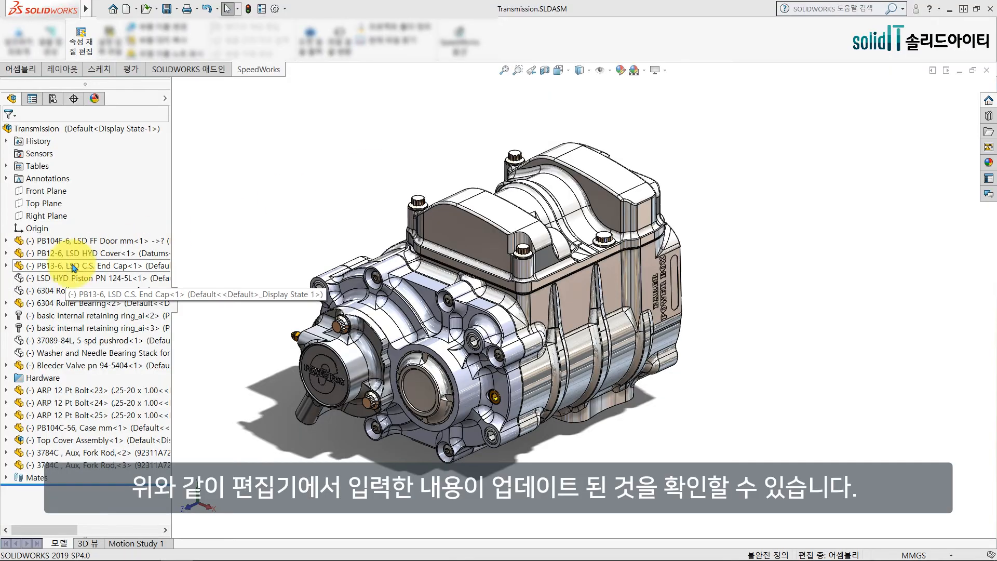
pyautogui.click(71, 266)
pyautogui.click(73, 235)
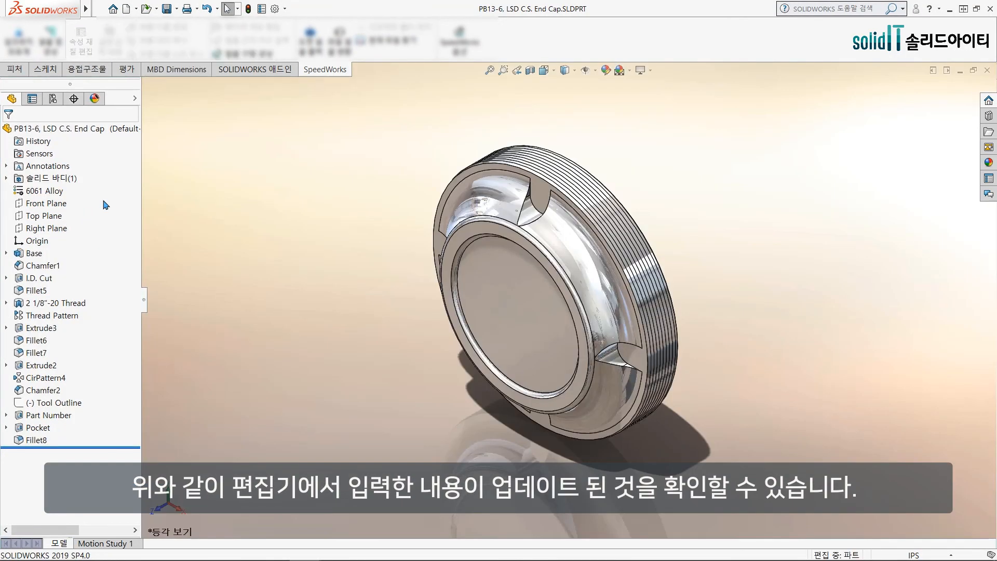
pyautogui.click(263, 9)
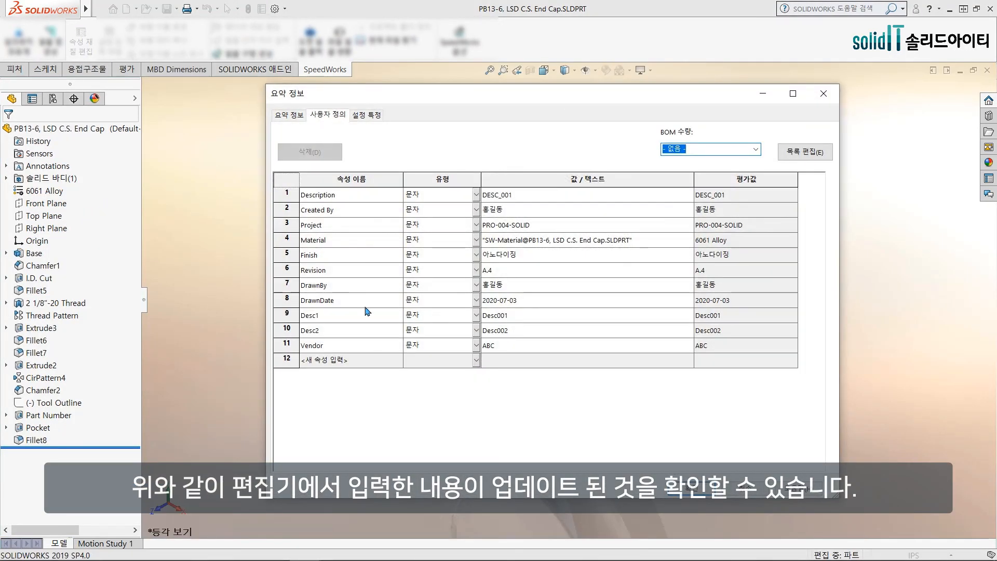